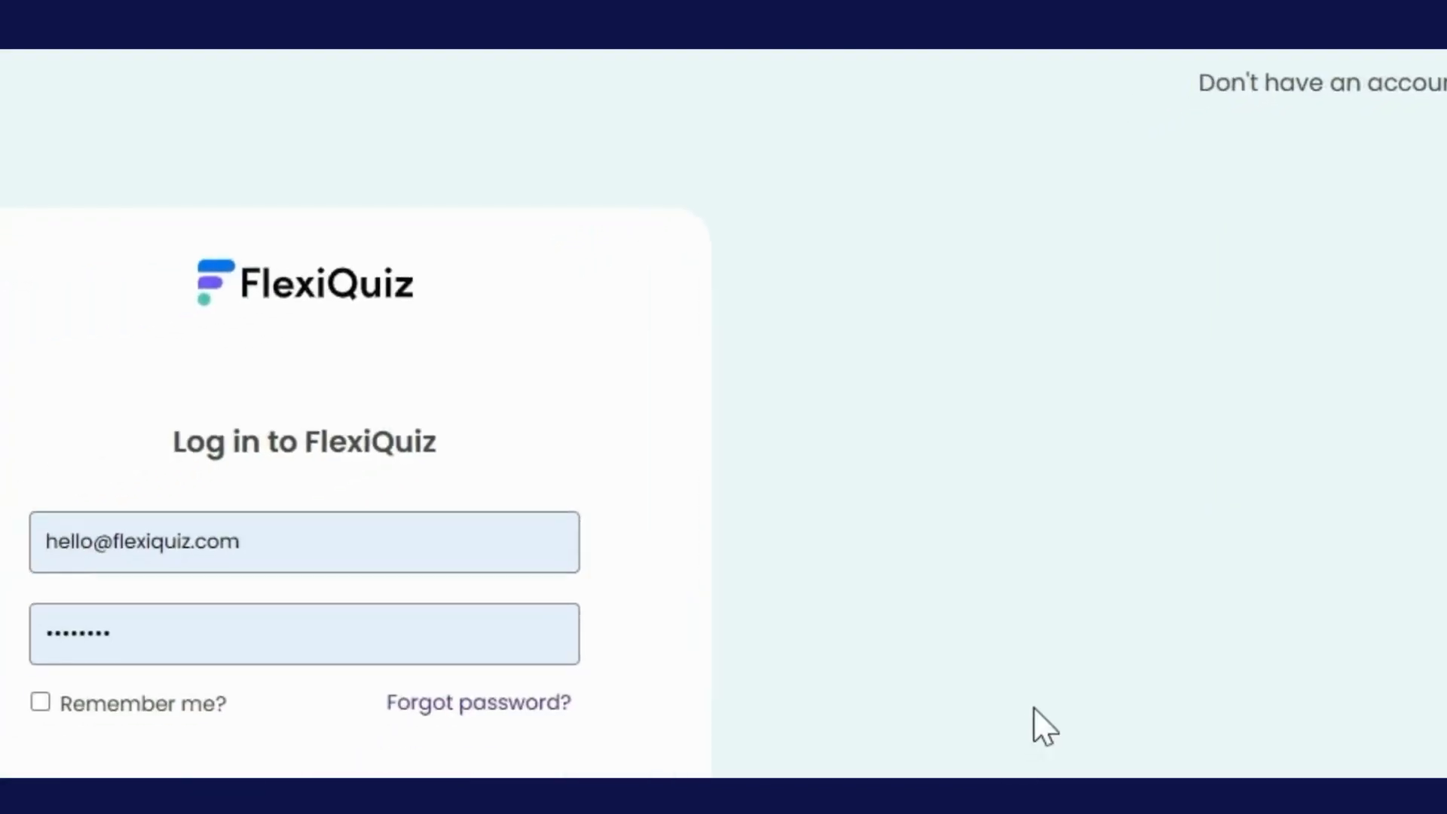
Sign in to the existing FlexiQuiz account, then go back to the FlexiQuiz homepage
{"action": "left_click", "coordinate": [717, 561]}
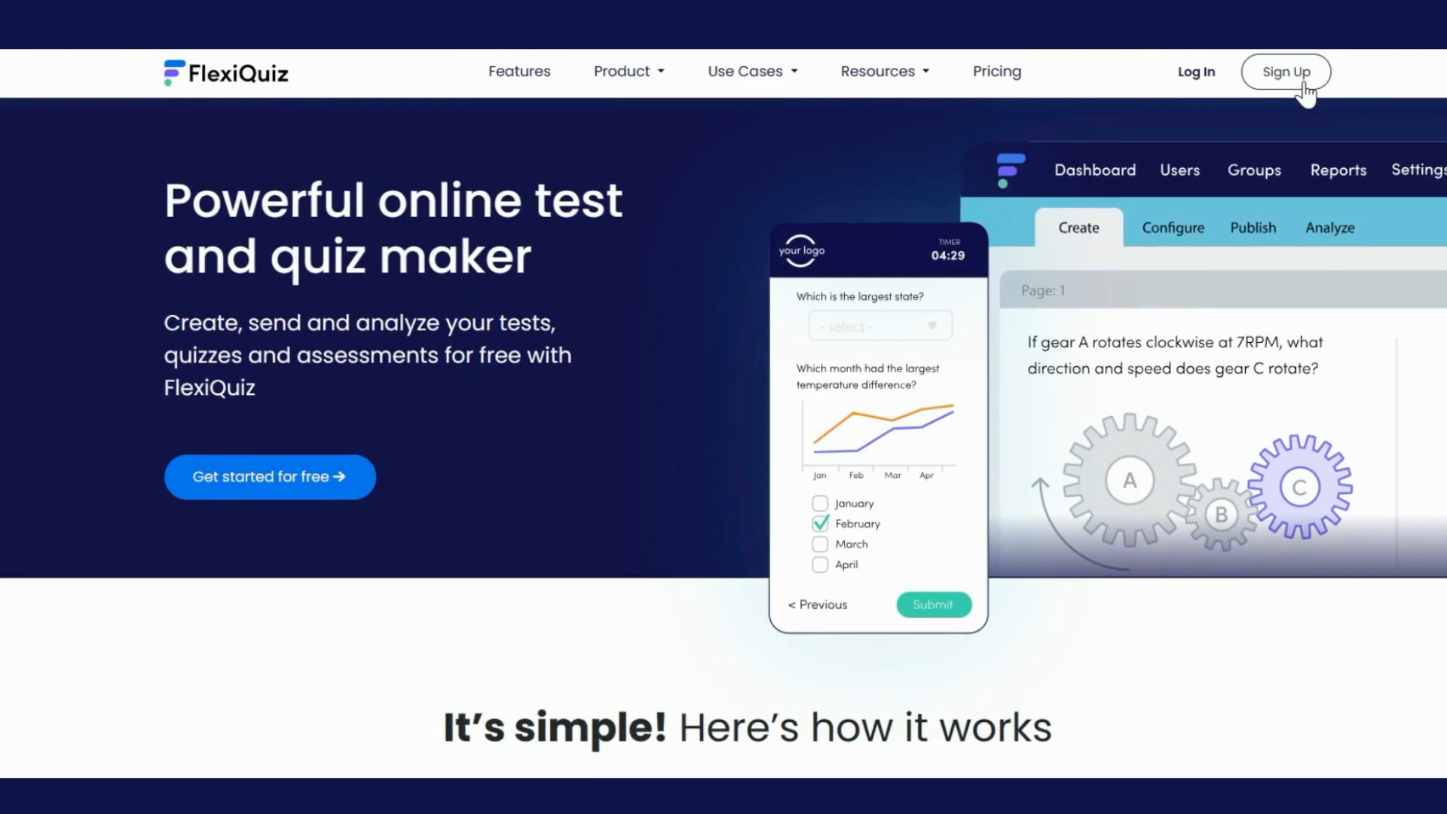
Sign up for a free account with an e-mail and the account password, and continue to the dashboard
{"action": "left_click", "coordinate": [1302, 85]}
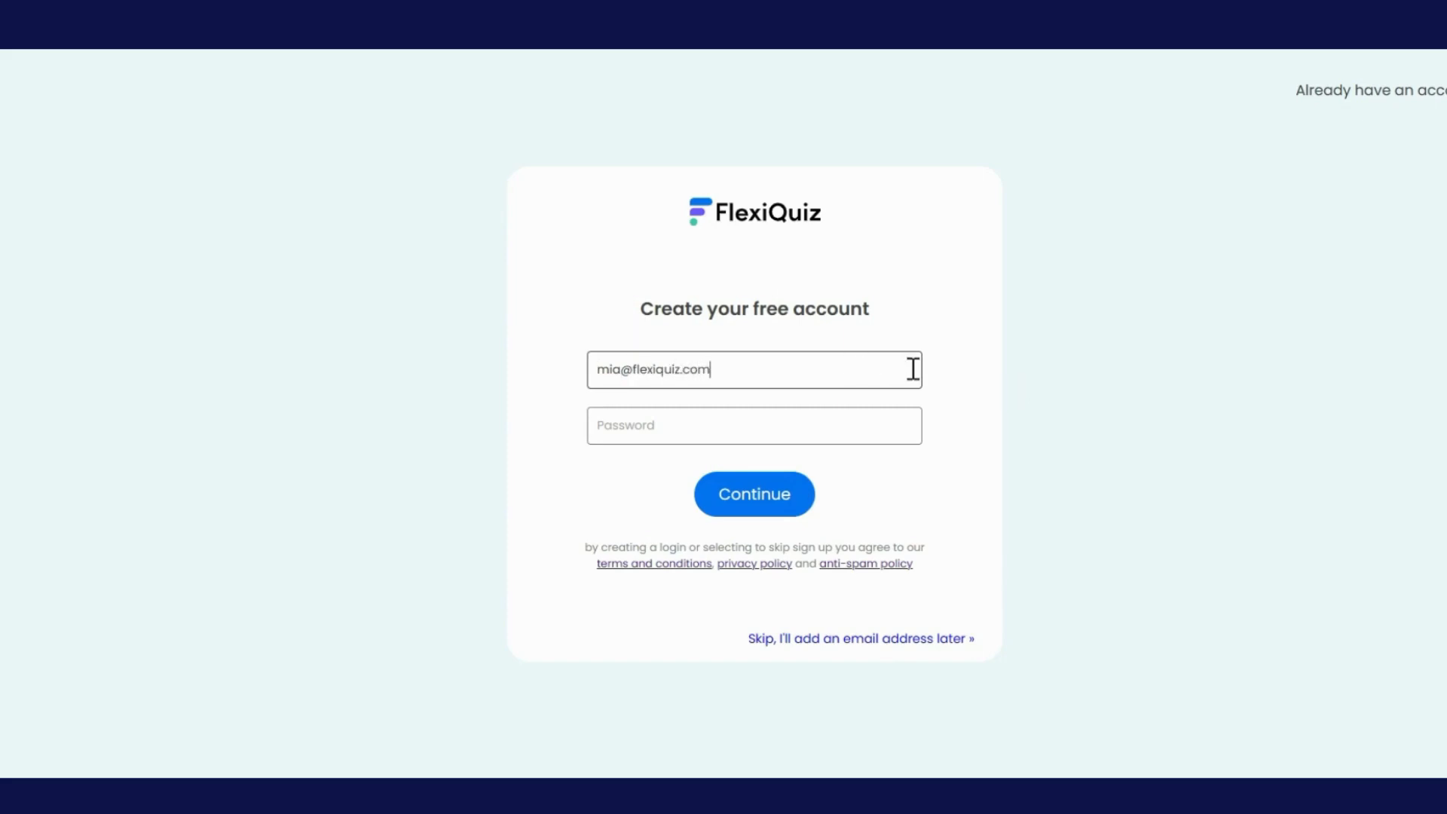
{"action": "left_click", "coordinate": [831, 426]}
{"action": "type", "text": "p"}
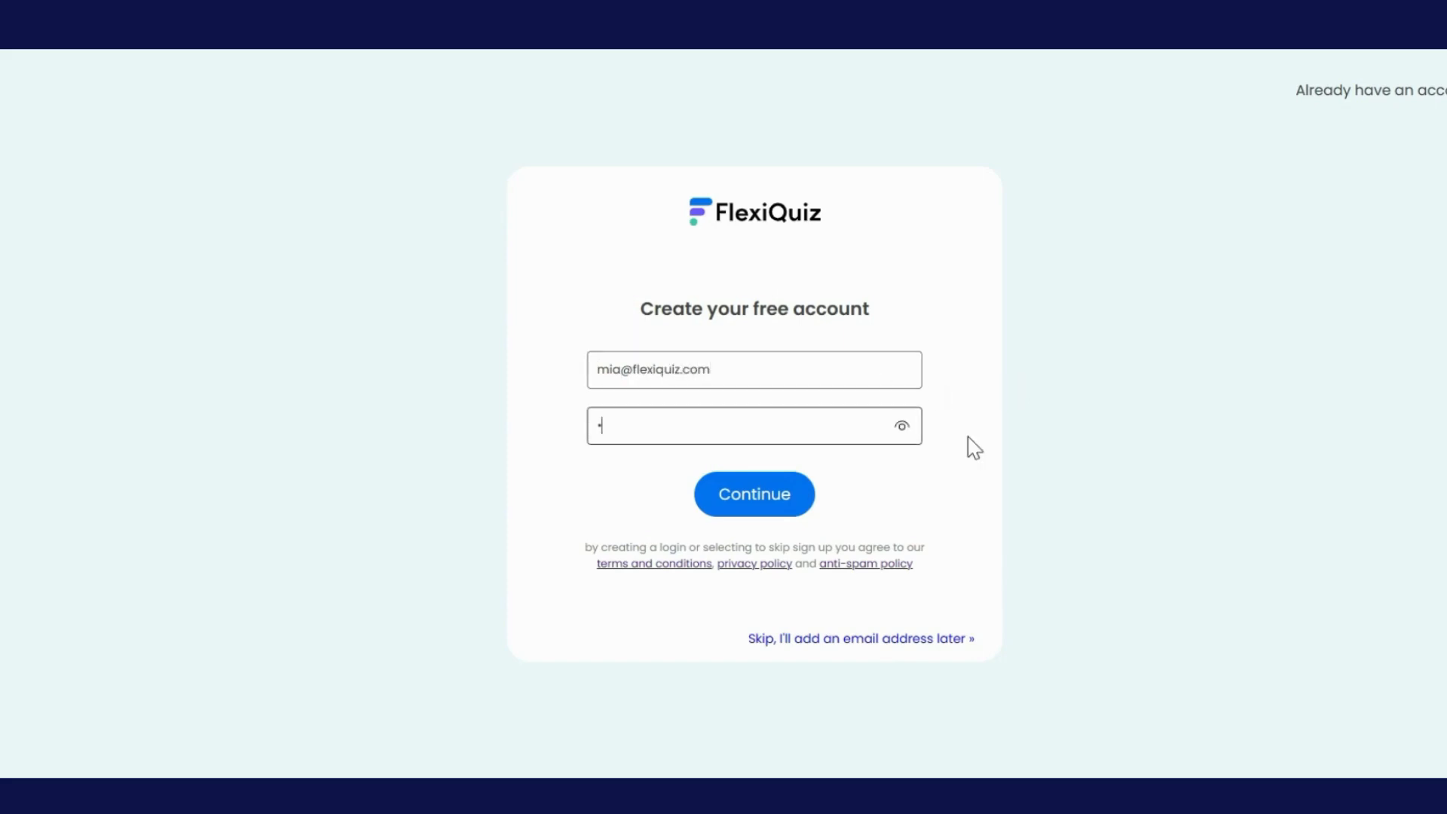
{"action": "type", "text": "assword1"}
{"action": "left_click", "coordinate": [780, 512]}
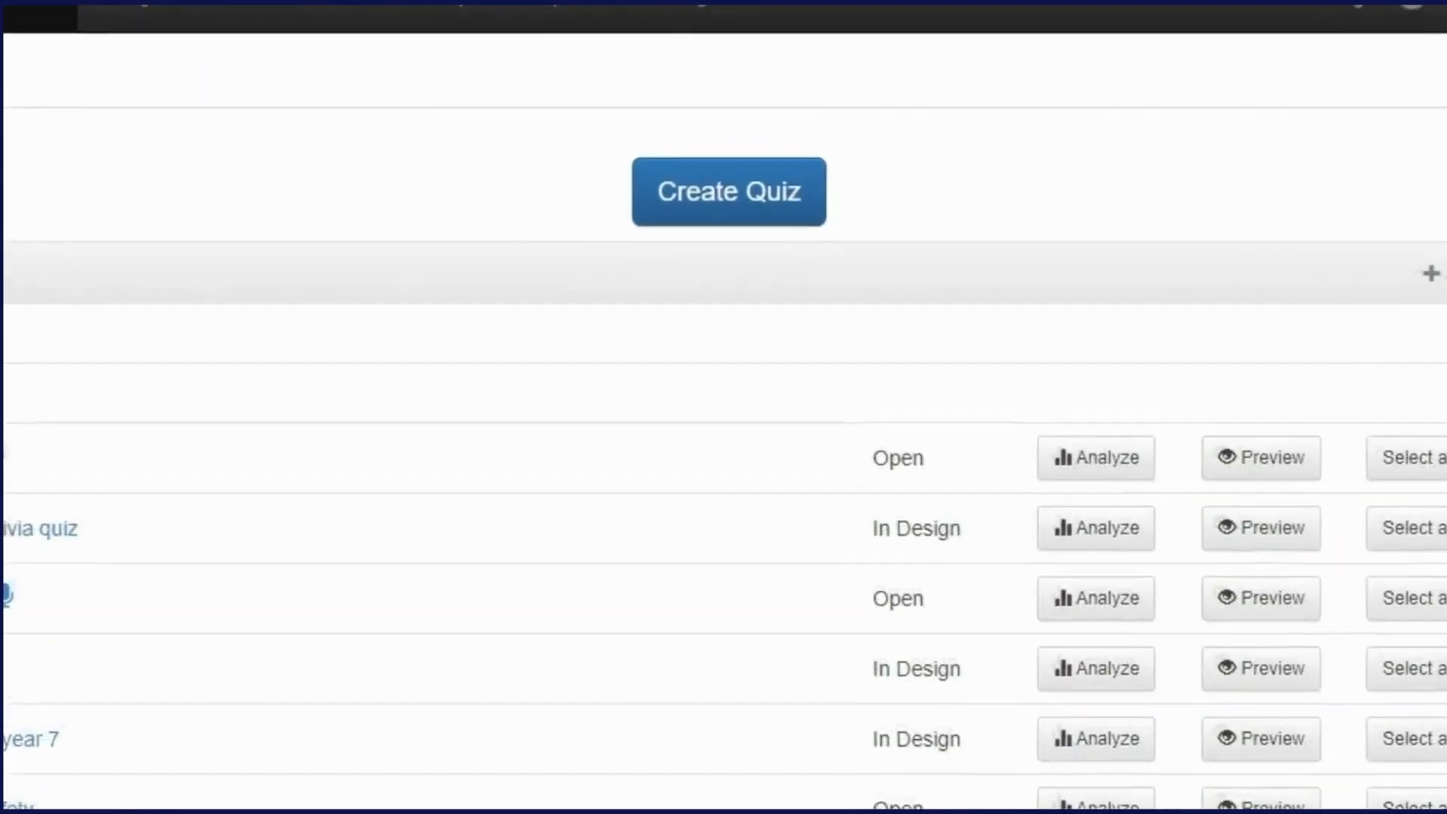
Create a new classic quiz titled 'Awesome trivia quiz'
{"action": "left_click", "coordinate": [762, 226]}
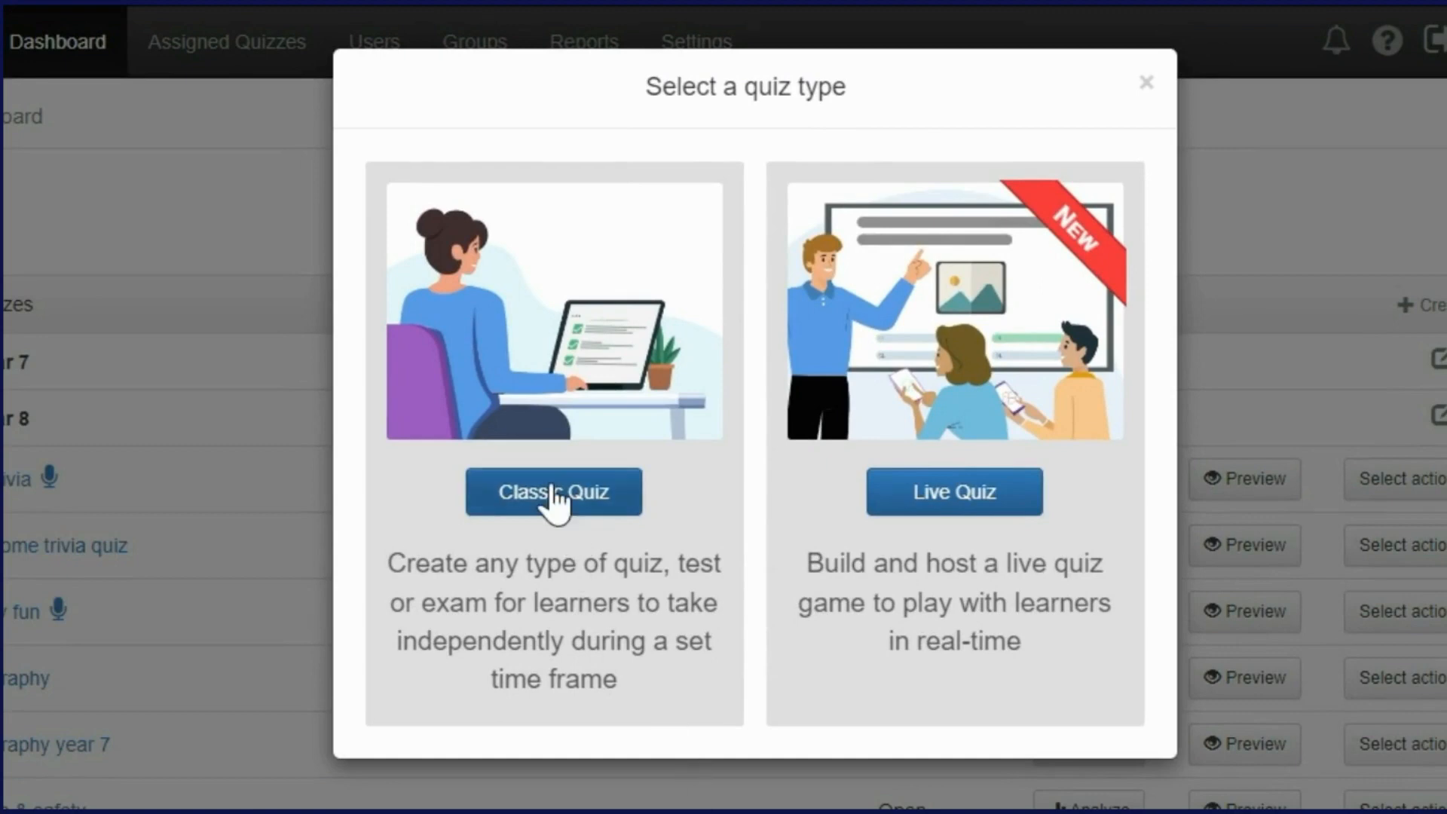
{"action": "left_click", "coordinate": [554, 494]}
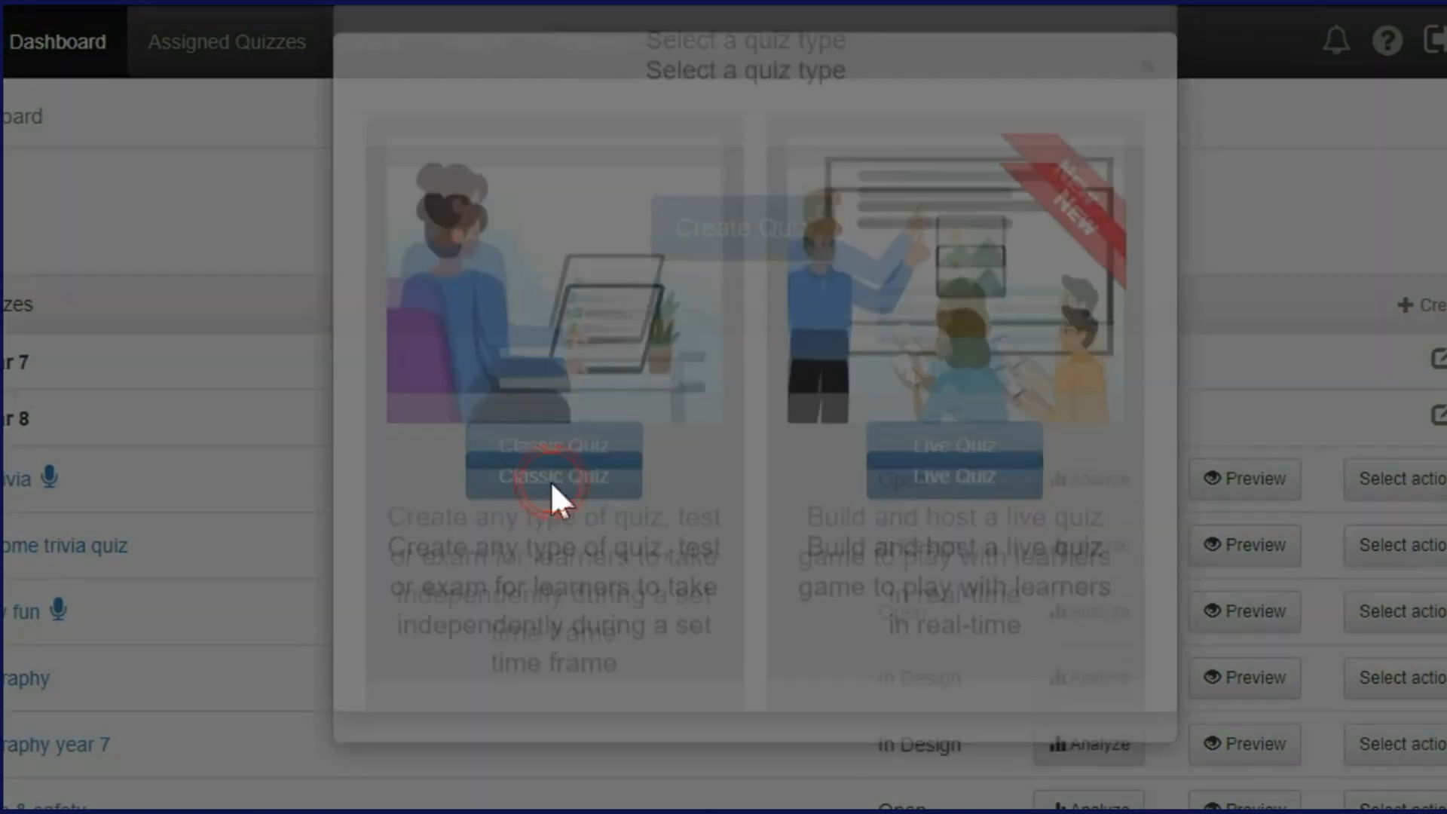
{"action": "type", "text": "Awe"}
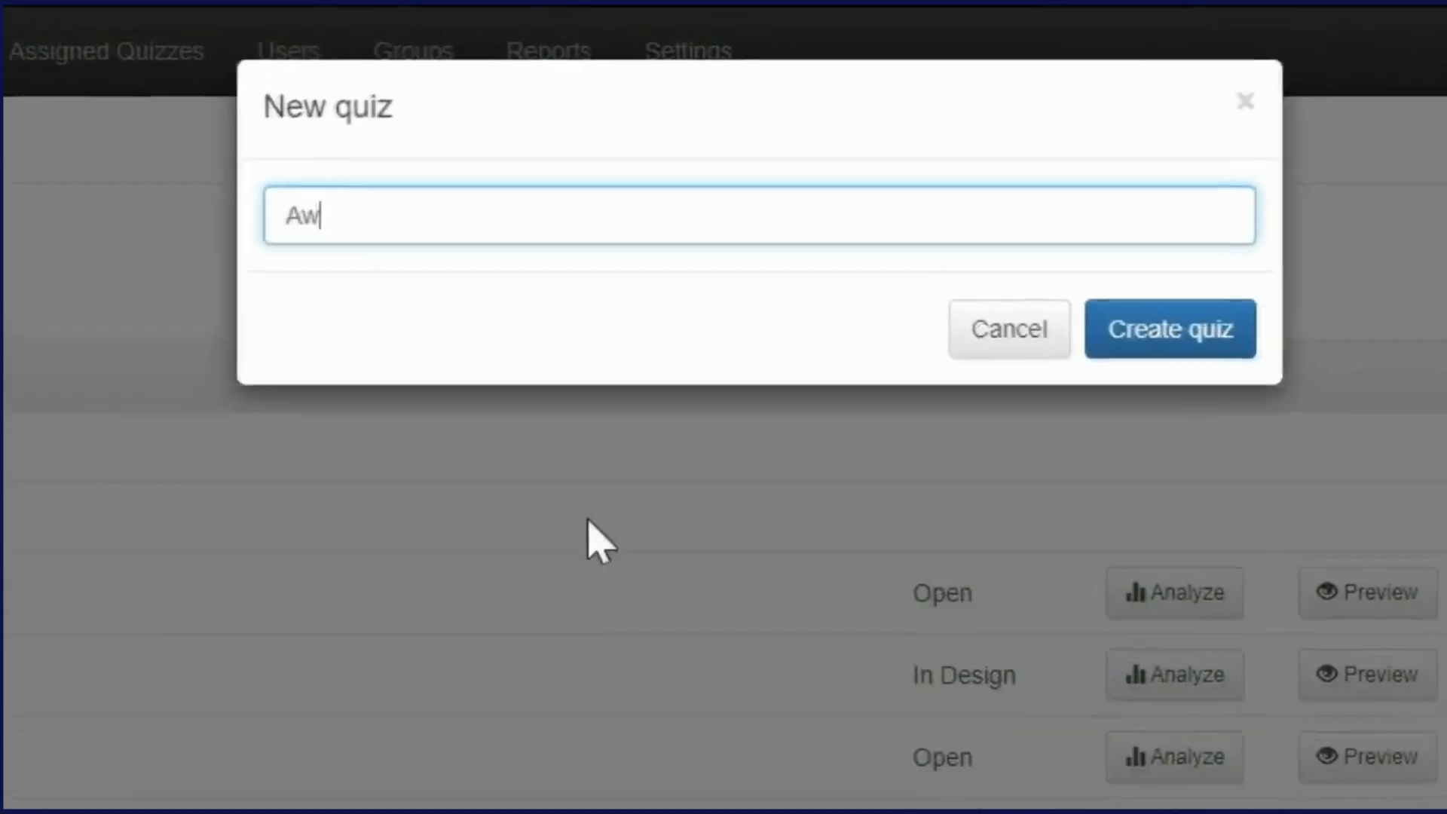
{"action": "type", "text": "some "}
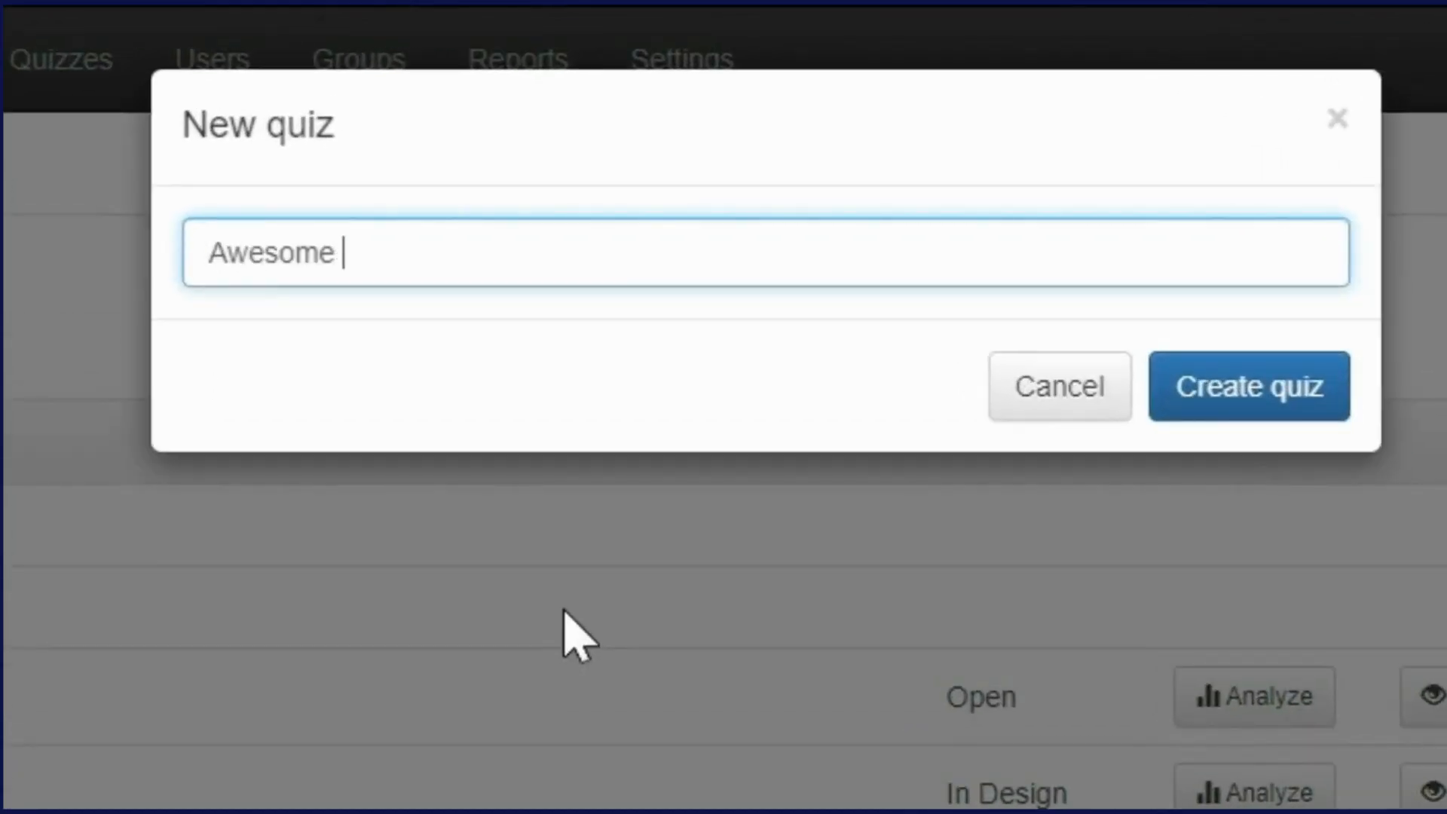
{"action": "type", "text": "trivia quiz"}
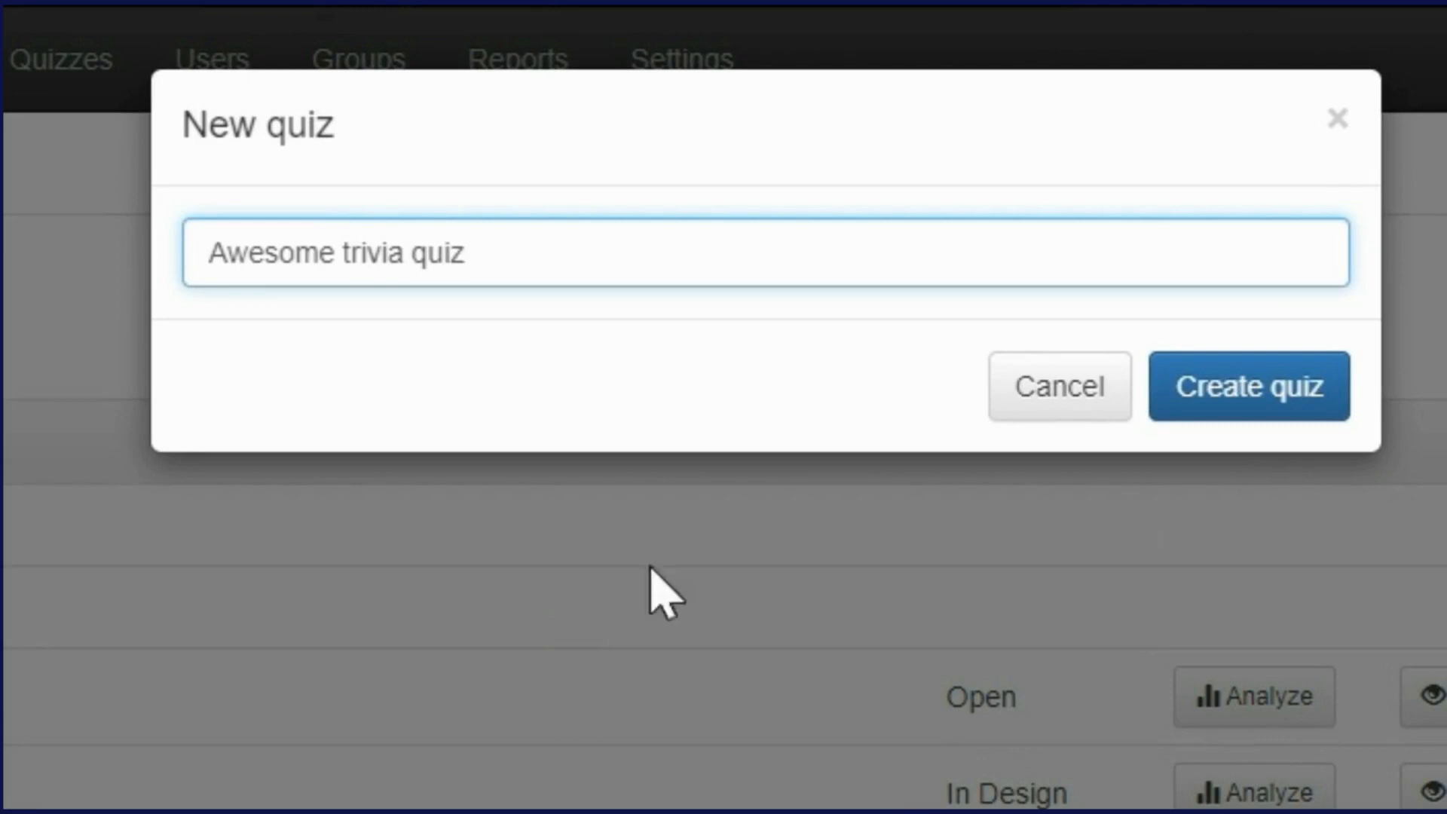
{"action": "left_click", "coordinate": [1338, 411]}
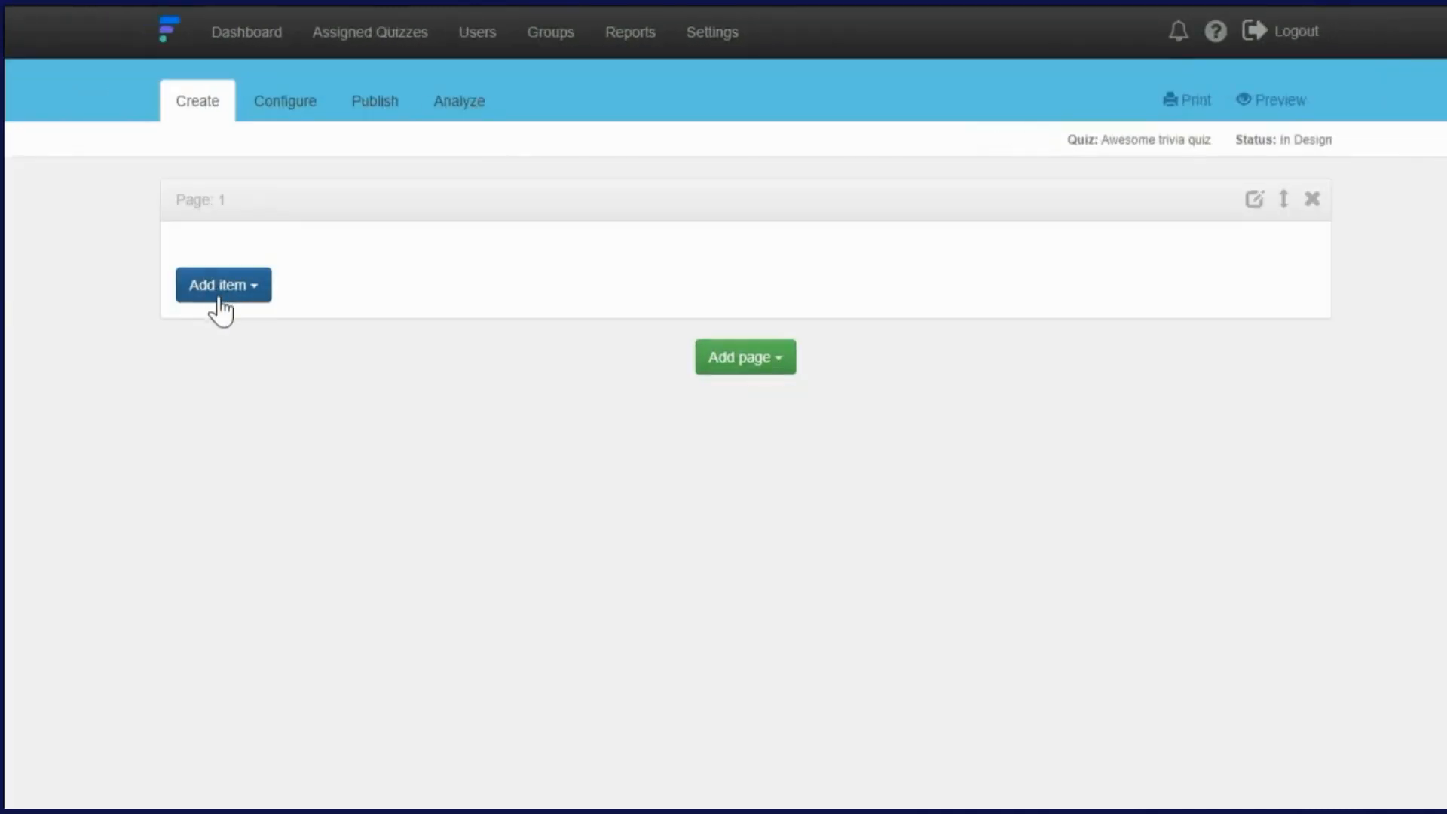
Add a new question item to Page 1 of the quiz
{"action": "left_click", "coordinate": [220, 299]}
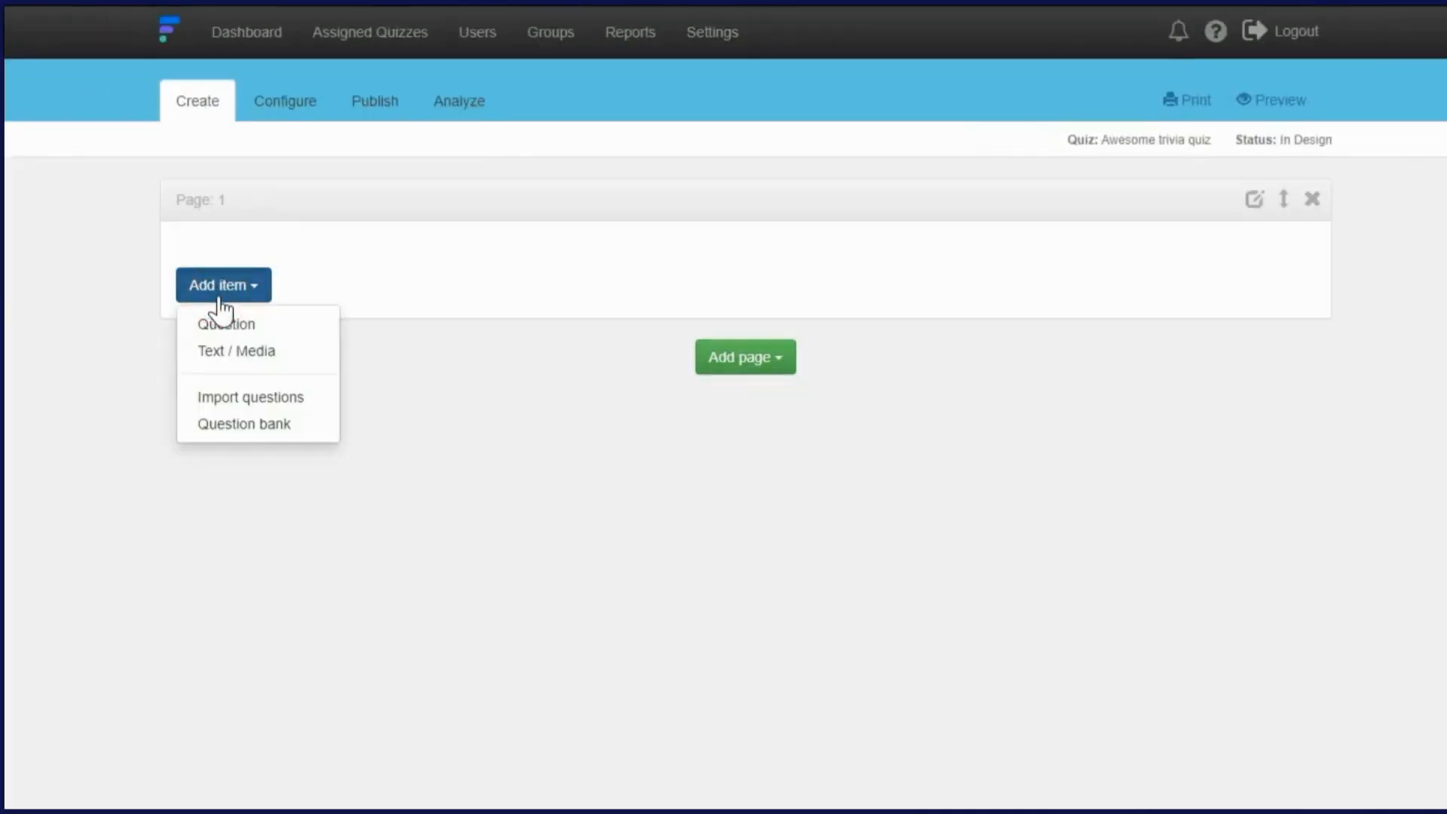
{"action": "left_click", "coordinate": [328, 330]}
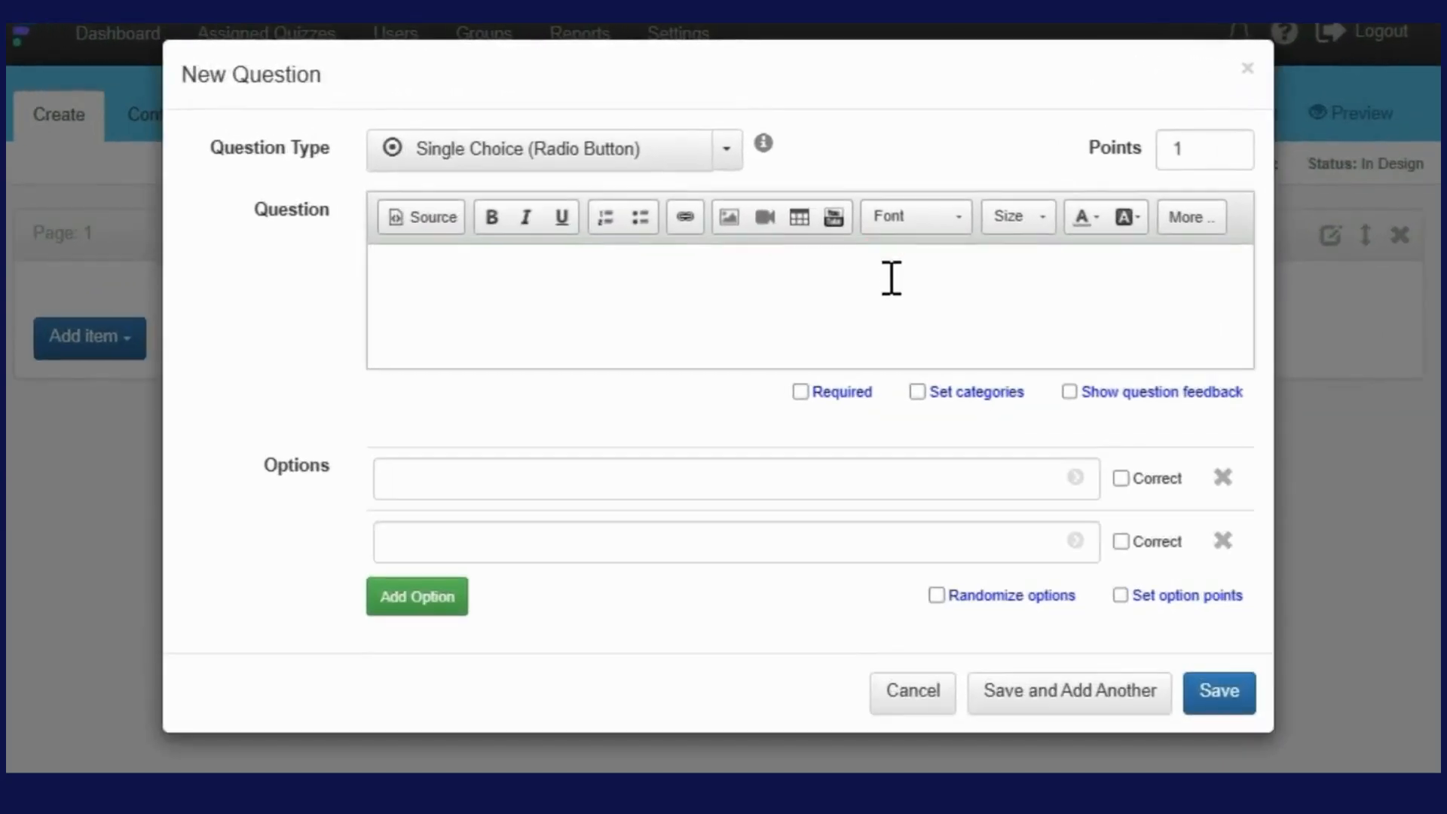
Enter 'What color is created by mixing red and yellow?' with options Orange, Red, Blue, marking Orange correct
{"action": "type", "text": "color is create"}
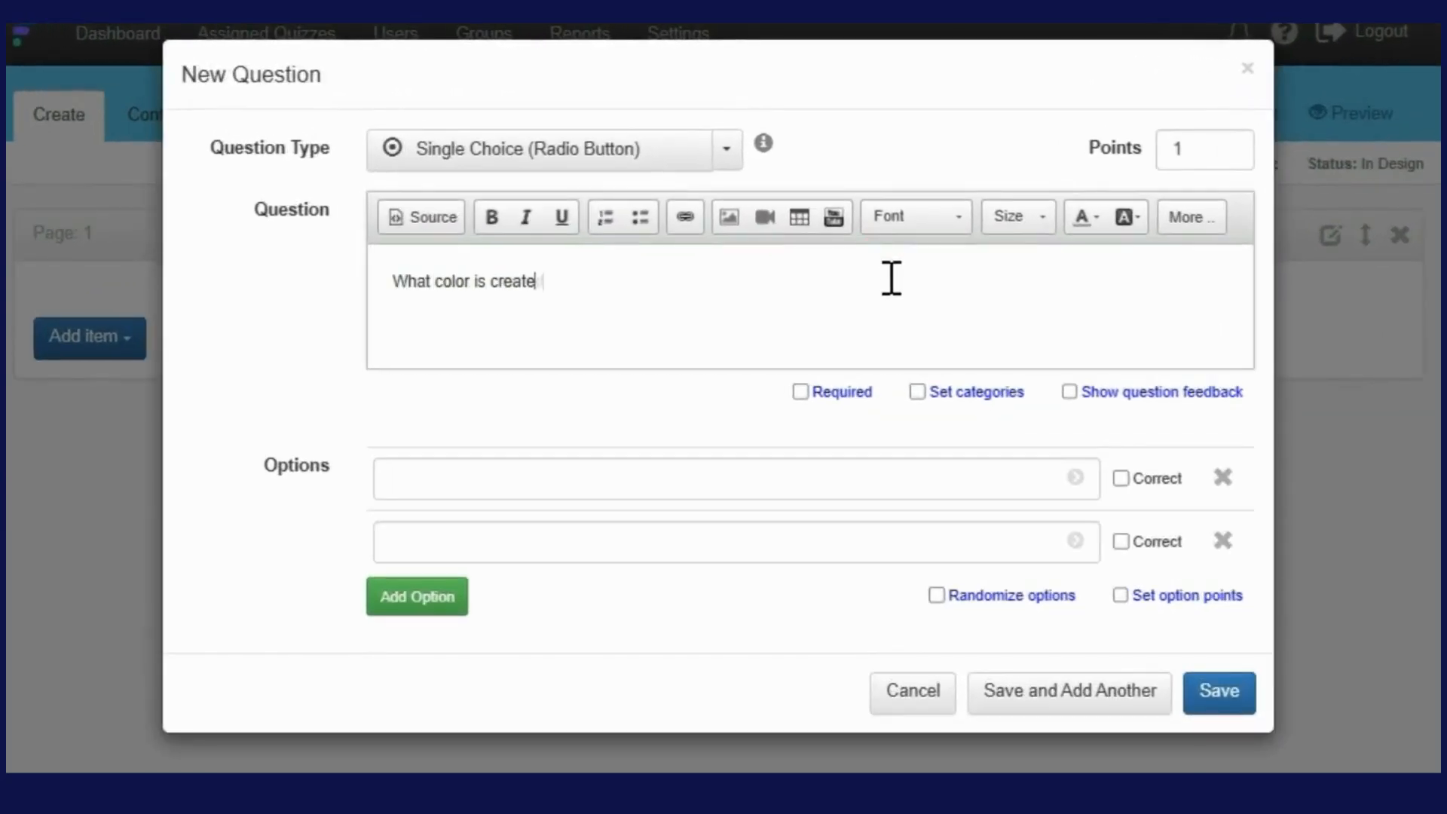
{"action": "type", "text": "d by mixing red and yellow?"}
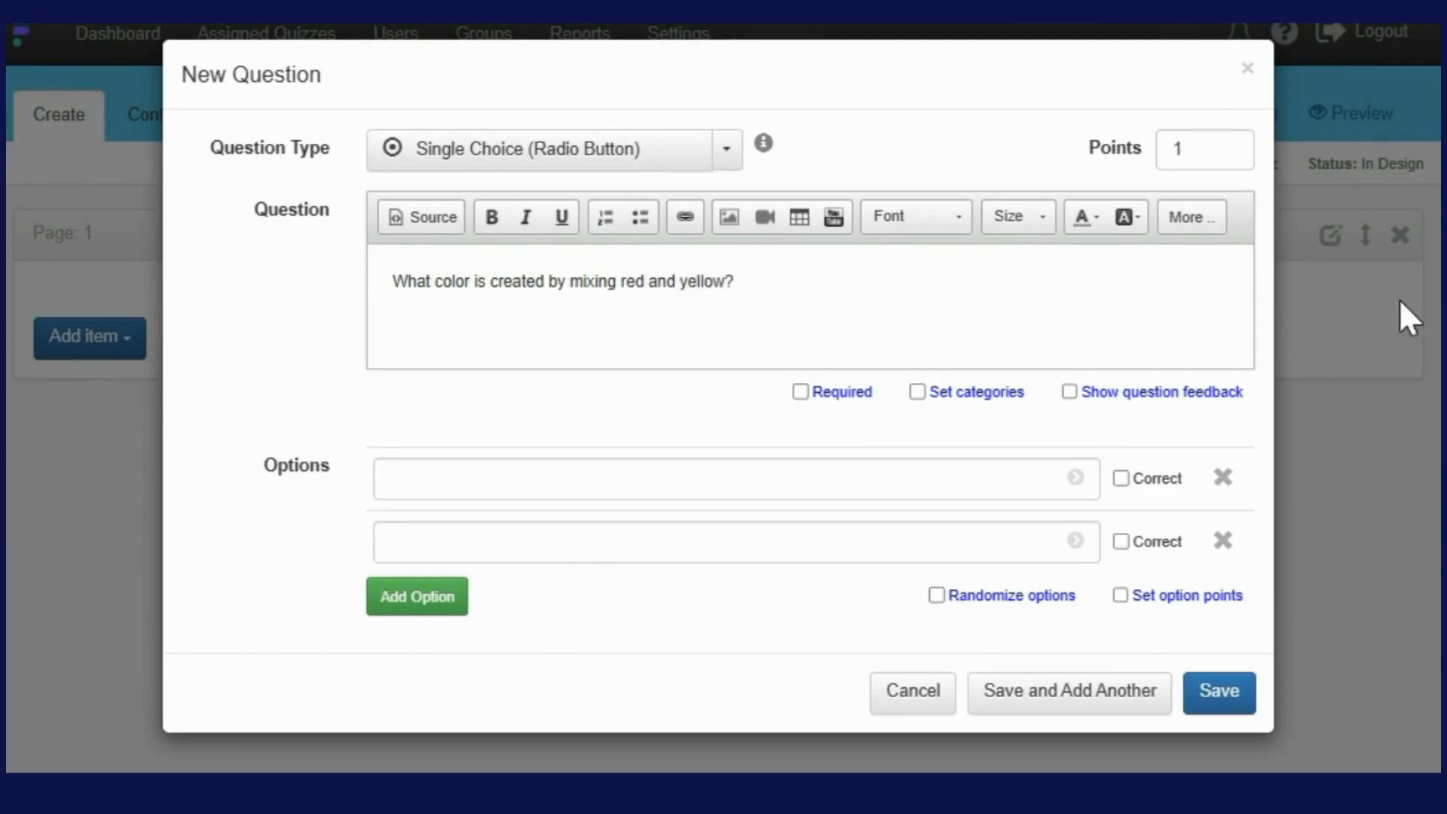
{"action": "left_click", "coordinate": [1197, 222]}
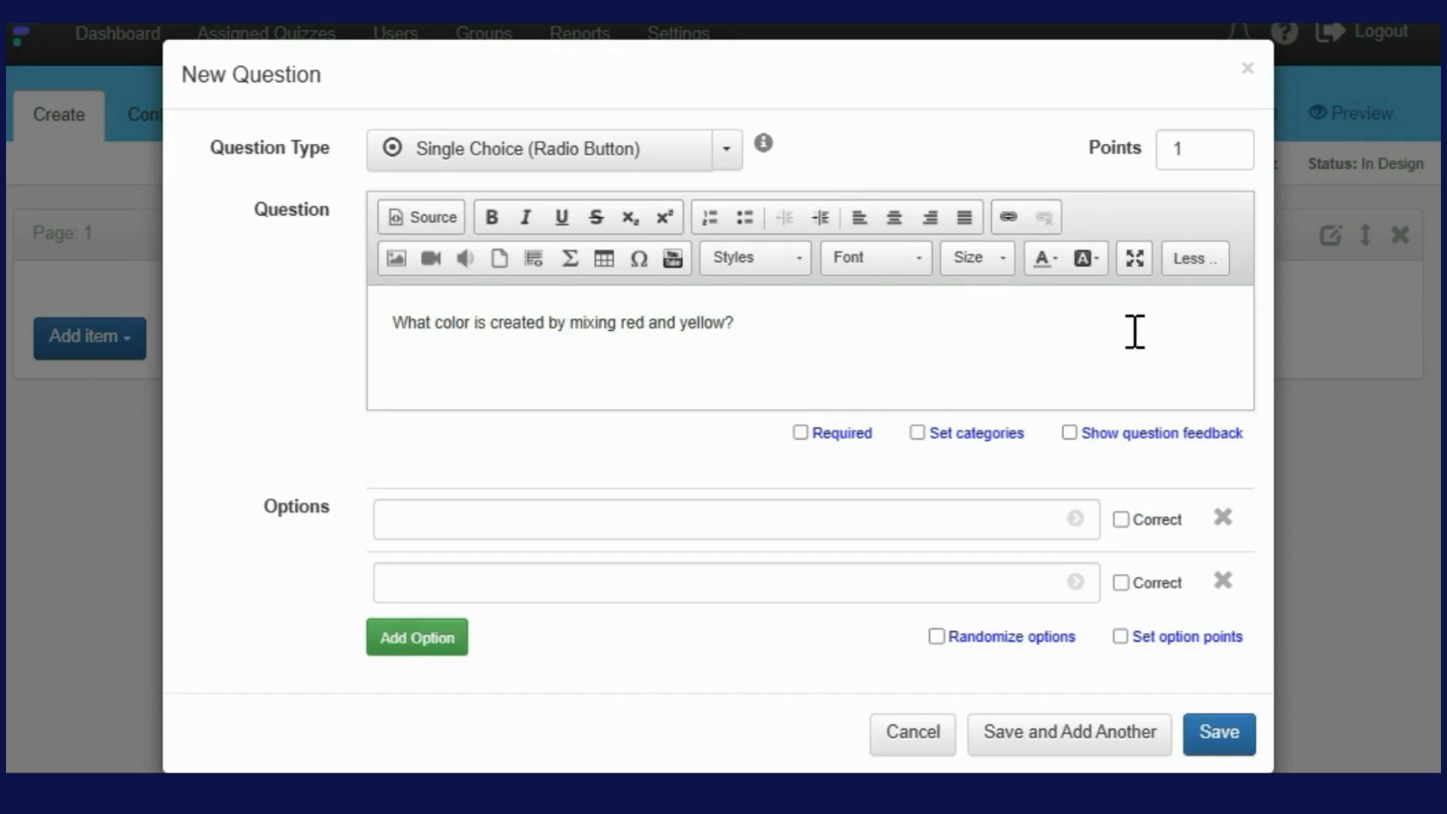
{"action": "left_click", "coordinate": [967, 516]}
{"action": "type", "text": "Orange"}
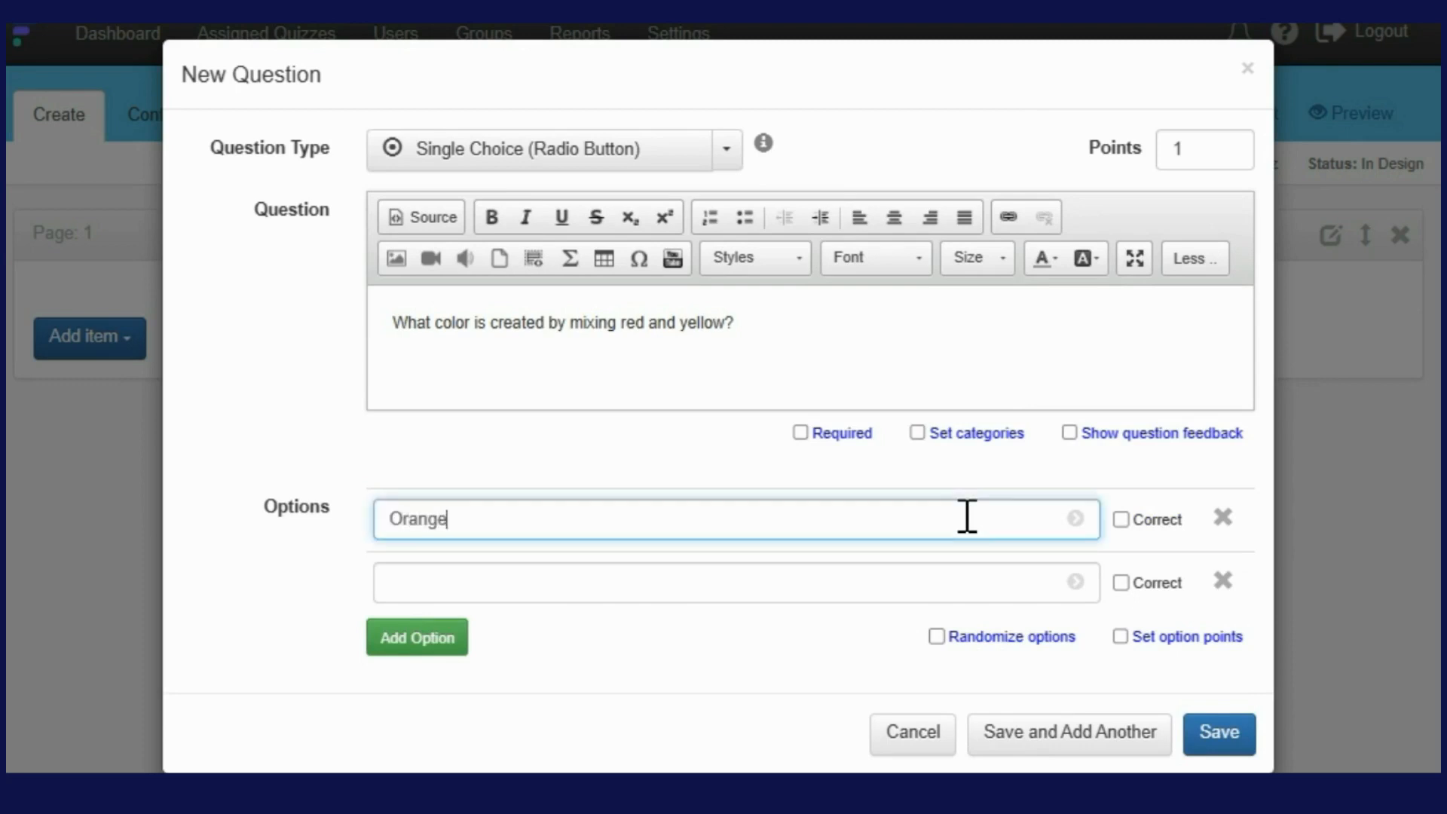
{"action": "left_click", "coordinate": [851, 584]}
{"action": "type", "text": "Red"}
{"action": "left_click", "coordinate": [422, 637]}
{"action": "left_click", "coordinate": [484, 649]}
{"action": "type", "text": "Blue"}
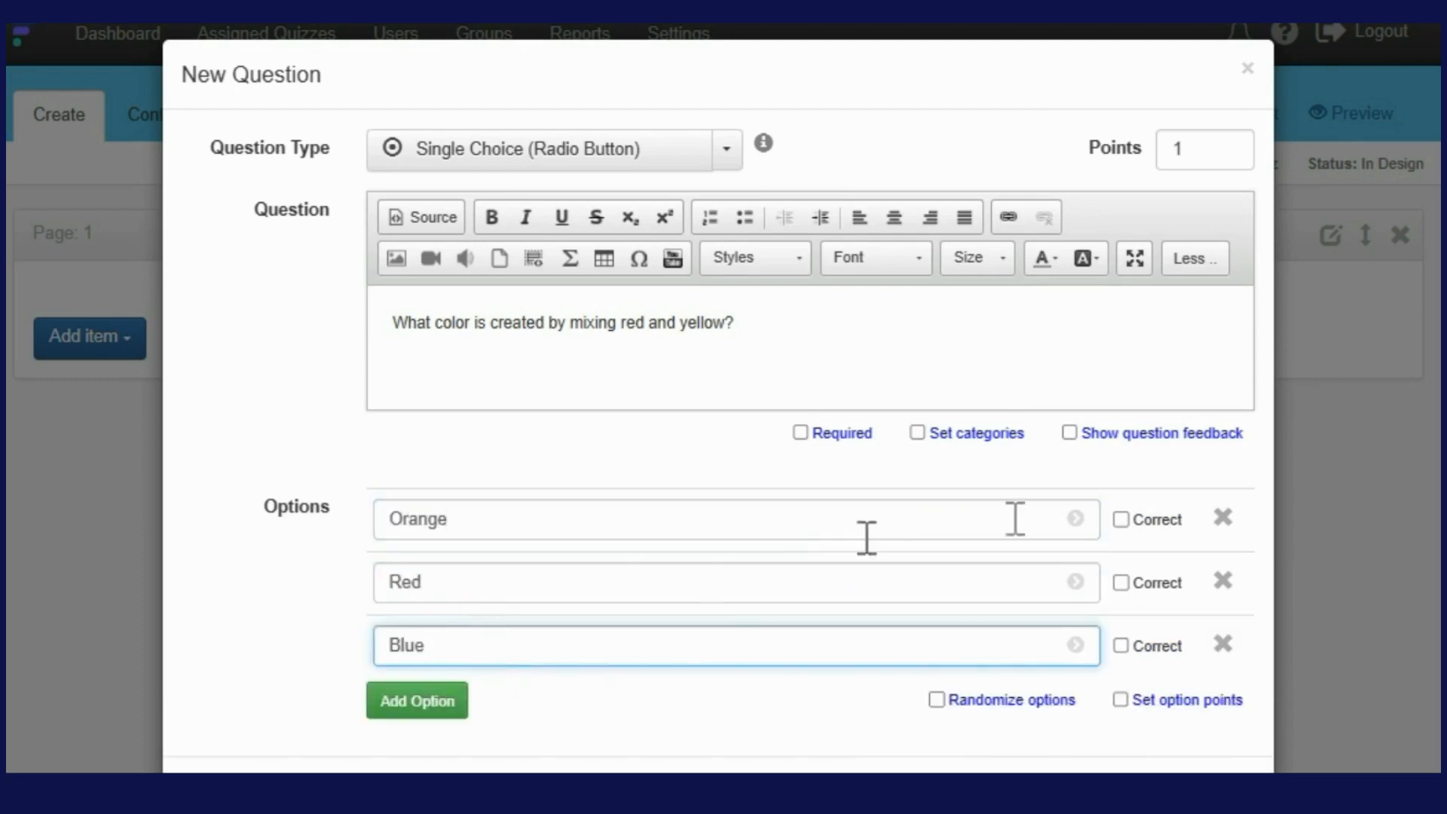
{"action": "left_click", "coordinate": [1120, 519]}
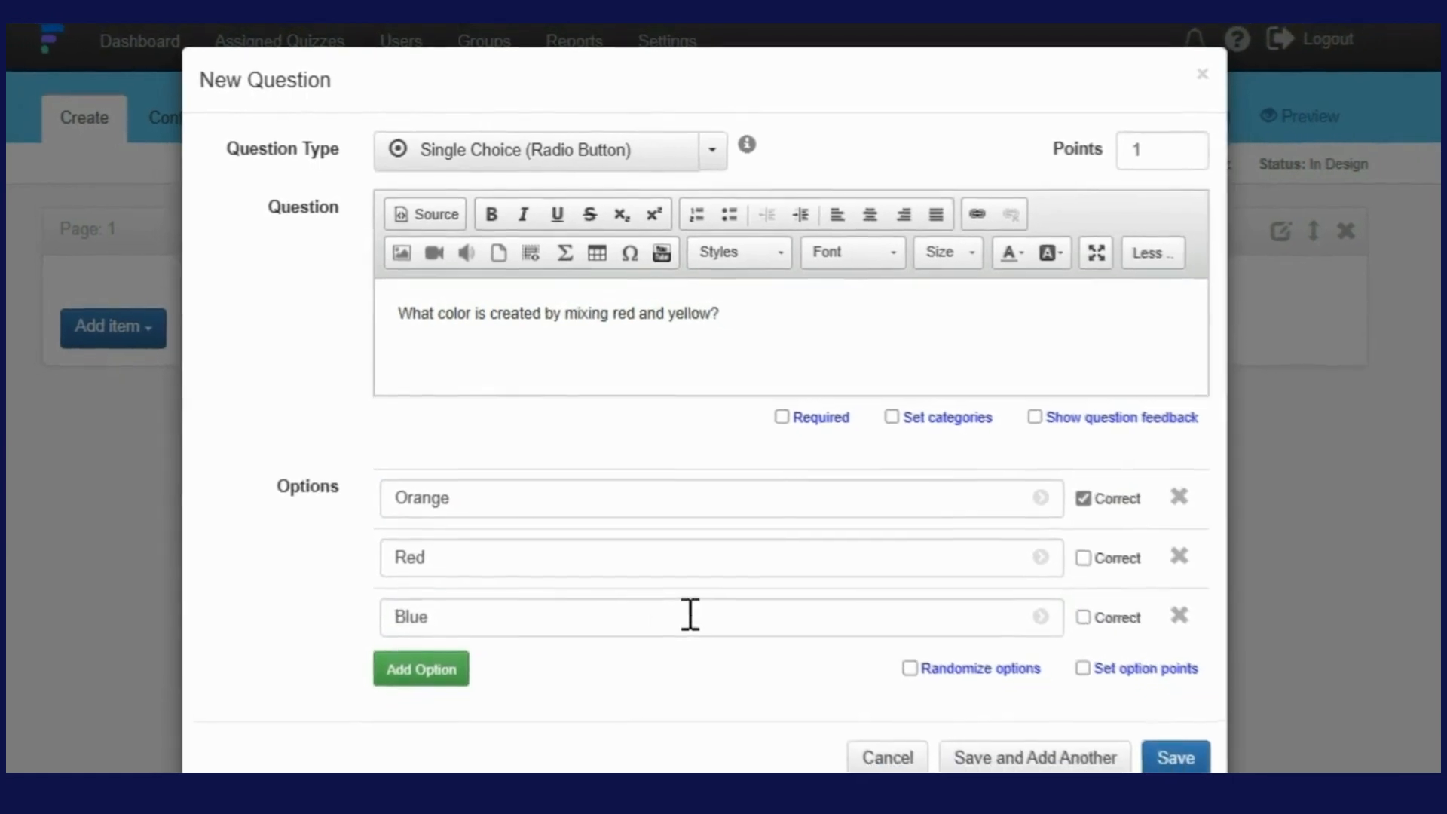
Score options individually (Orange 5, Red -1, Blue -1), and make the question required with randomized options
{"action": "left_click", "coordinate": [1105, 154]}
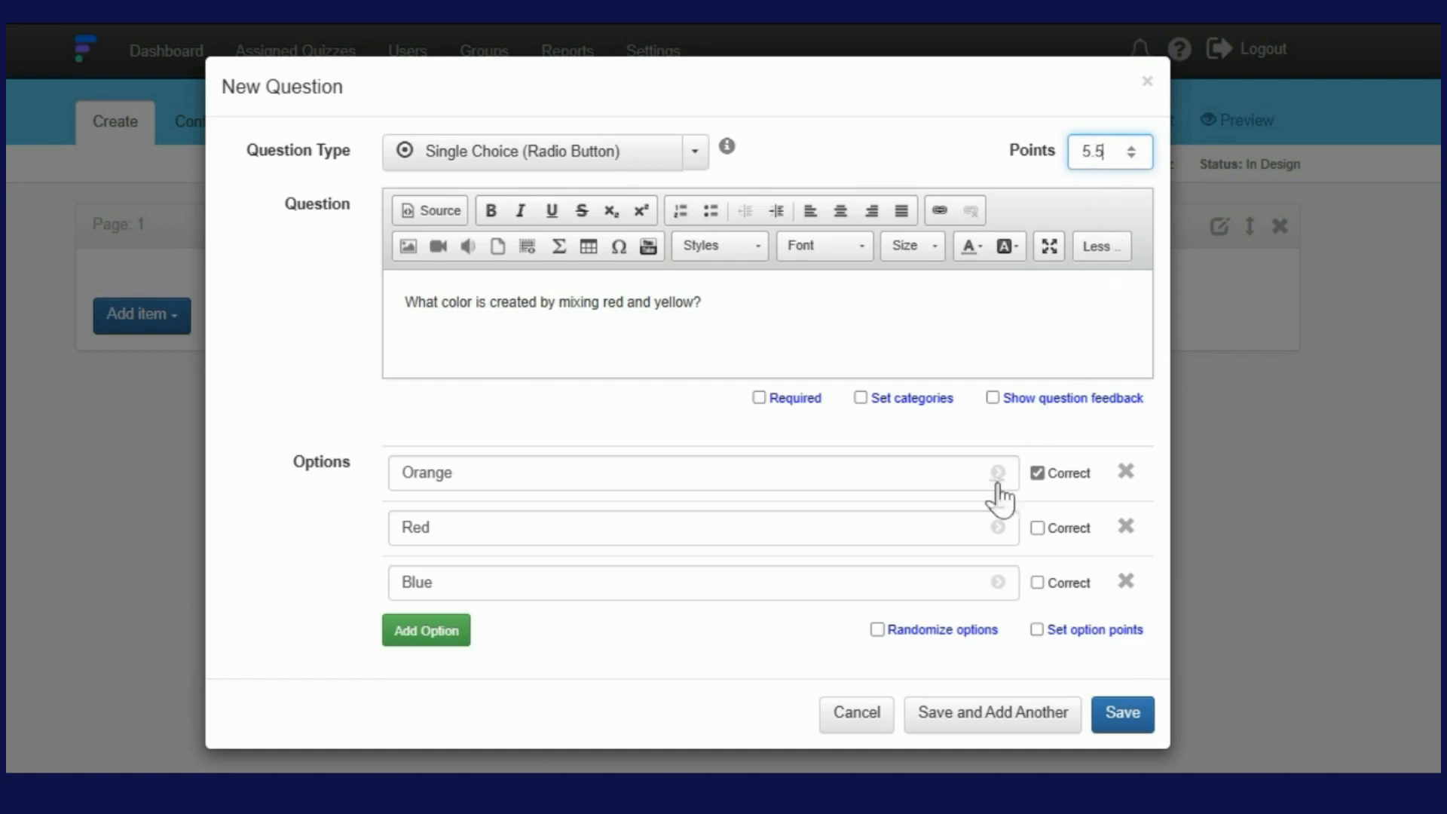
{"action": "left_click", "coordinate": [1037, 630]}
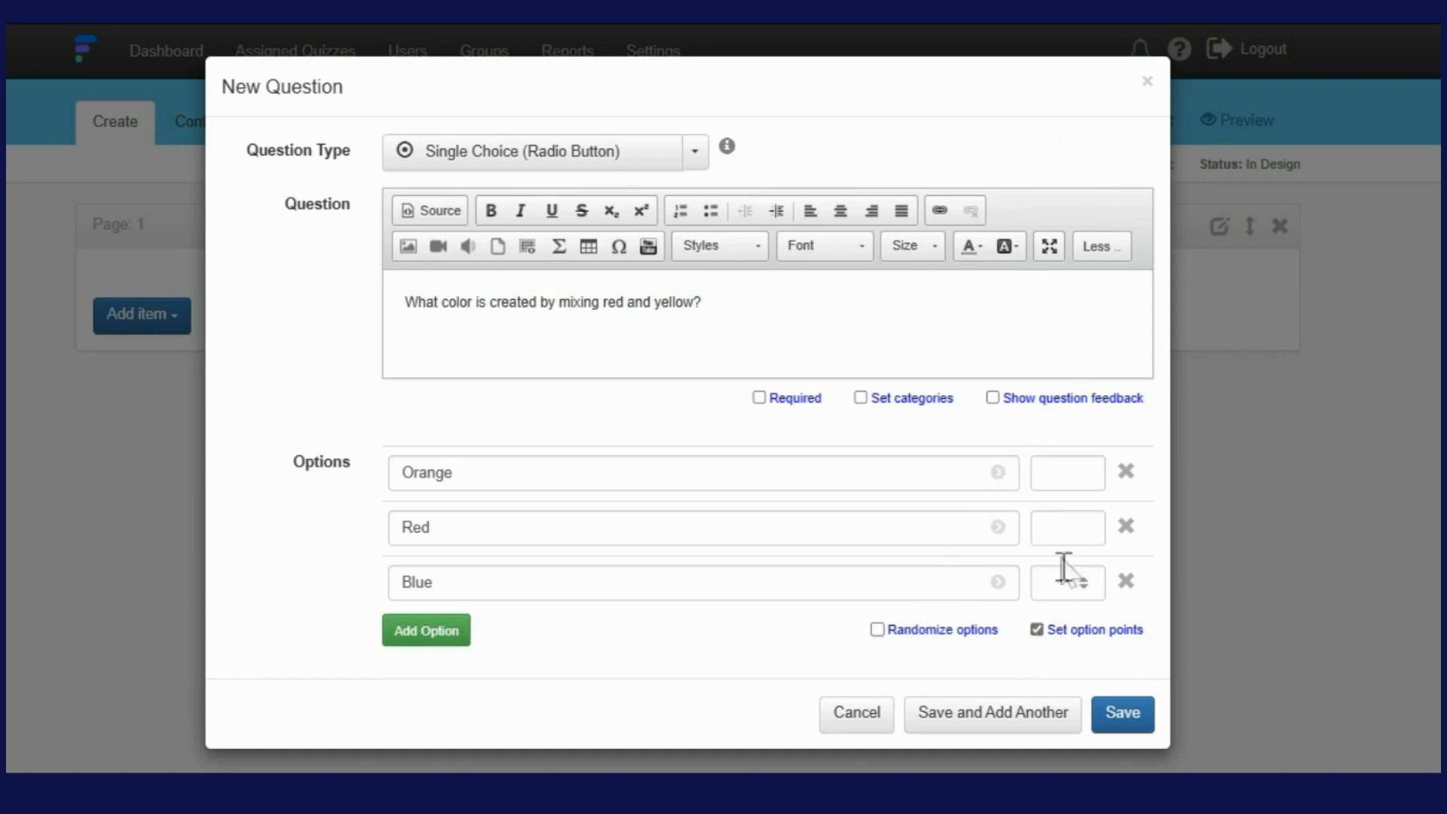
{"action": "left_click", "coordinate": [1053, 473]}
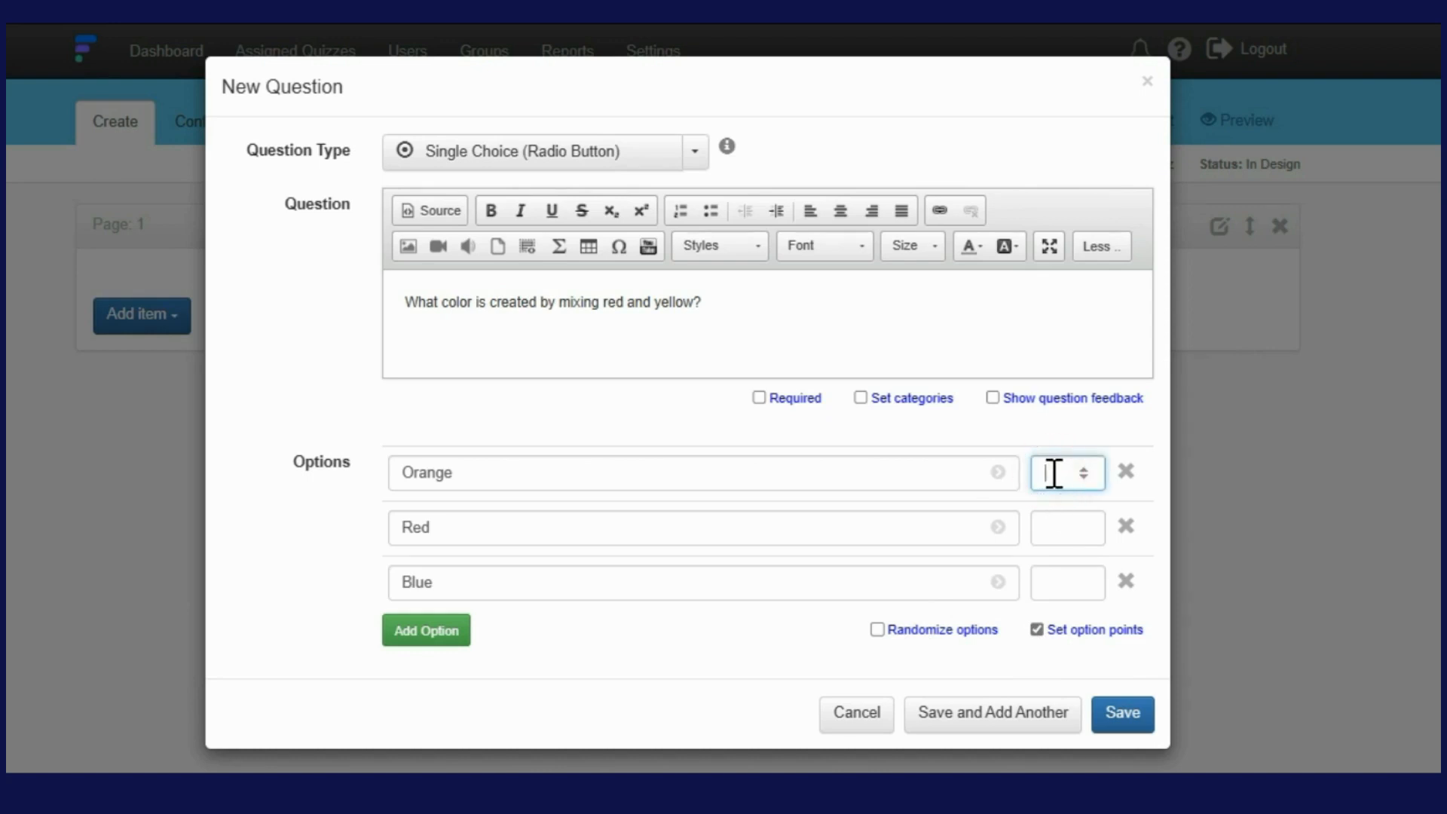
{"action": "left_click", "coordinate": [1085, 532]}
{"action": "left_click", "coordinate": [1085, 587]}
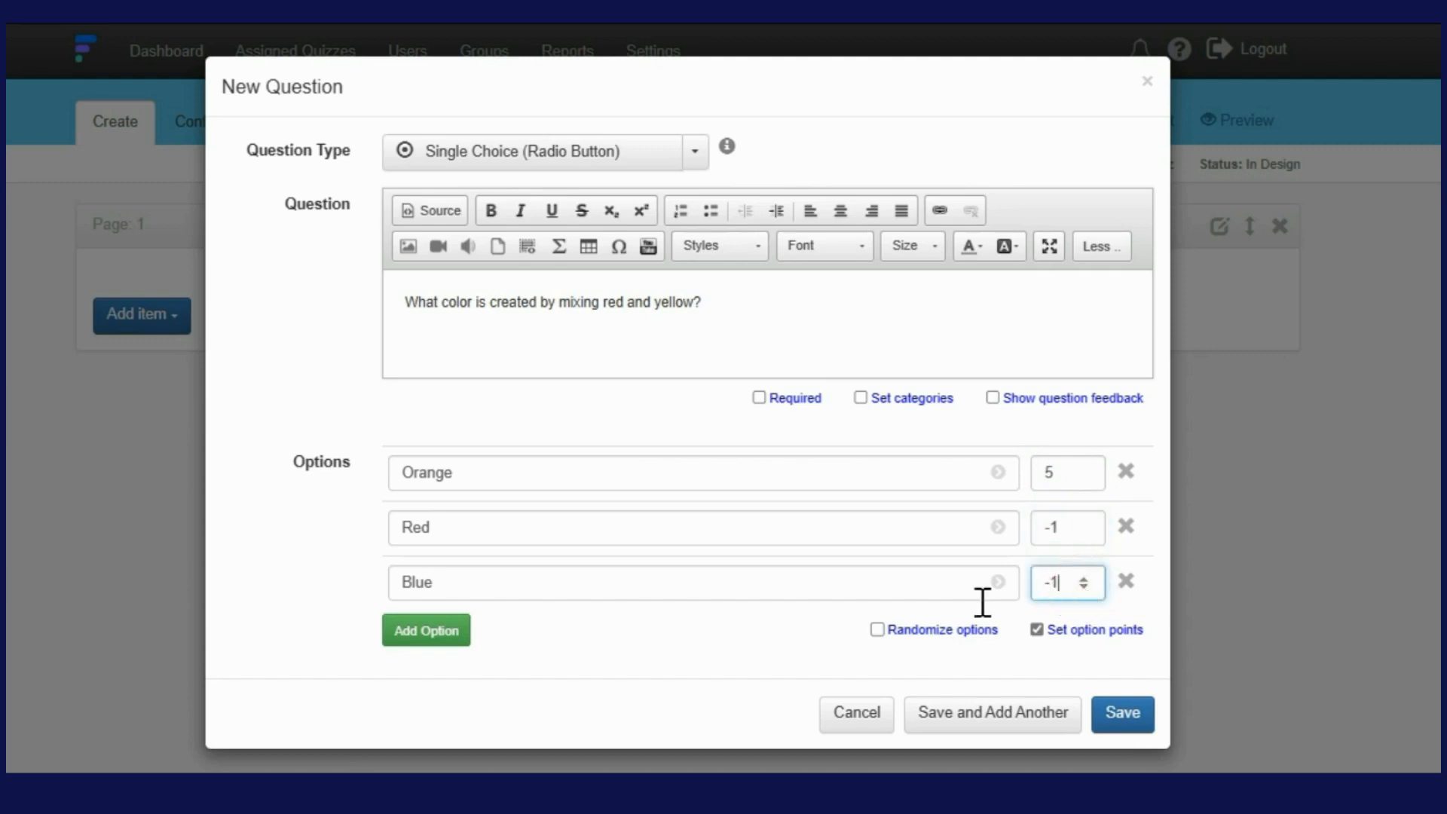
{"action": "left_click", "coordinate": [759, 397]}
{"action": "left_click", "coordinate": [877, 629]}
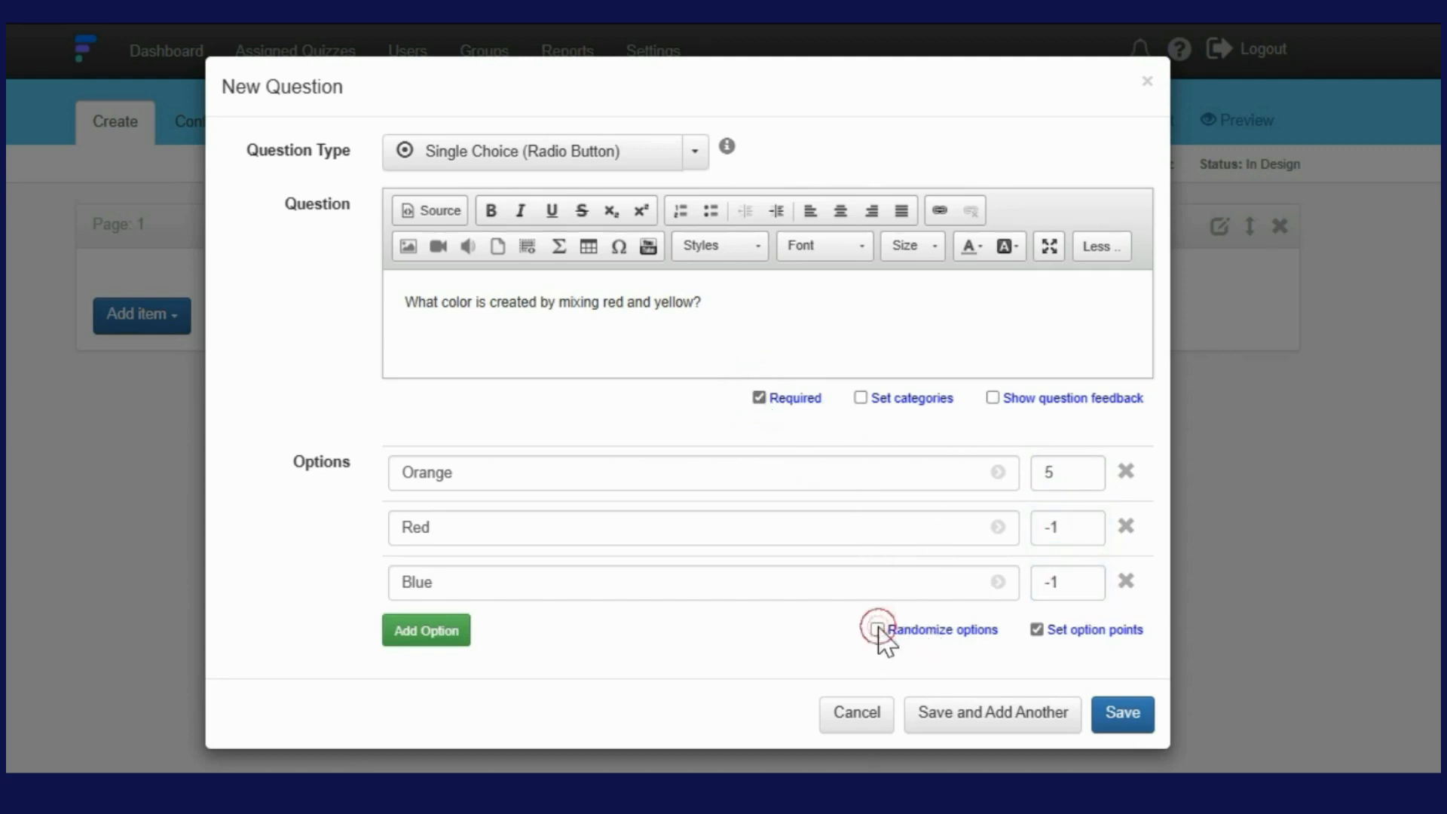
Leave question feedback off and enable categories for the question without choosing one
{"action": "left_click", "coordinate": [995, 401]}
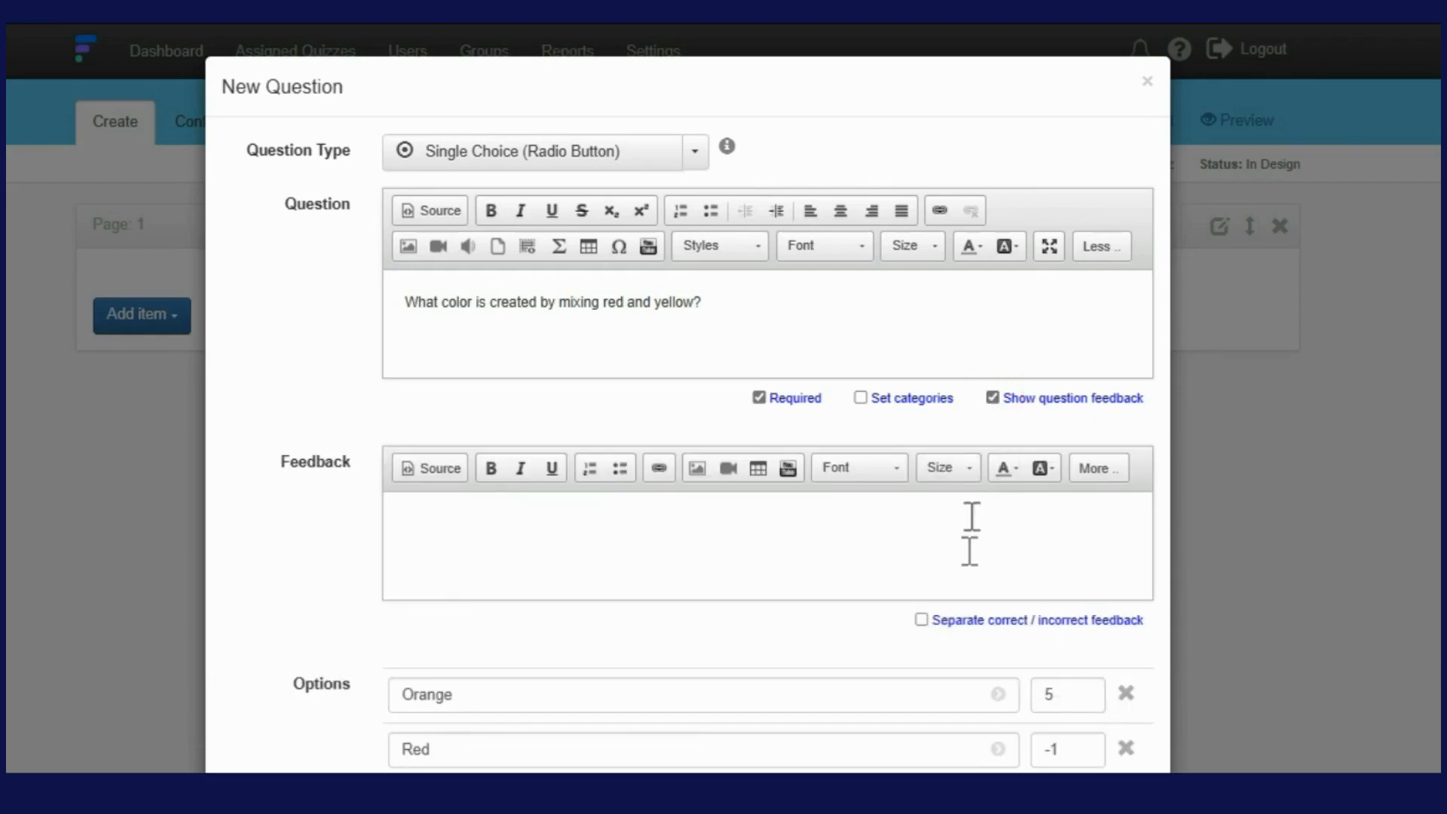
{"action": "left_click", "coordinate": [991, 398]}
{"action": "left_click", "coordinate": [861, 397]}
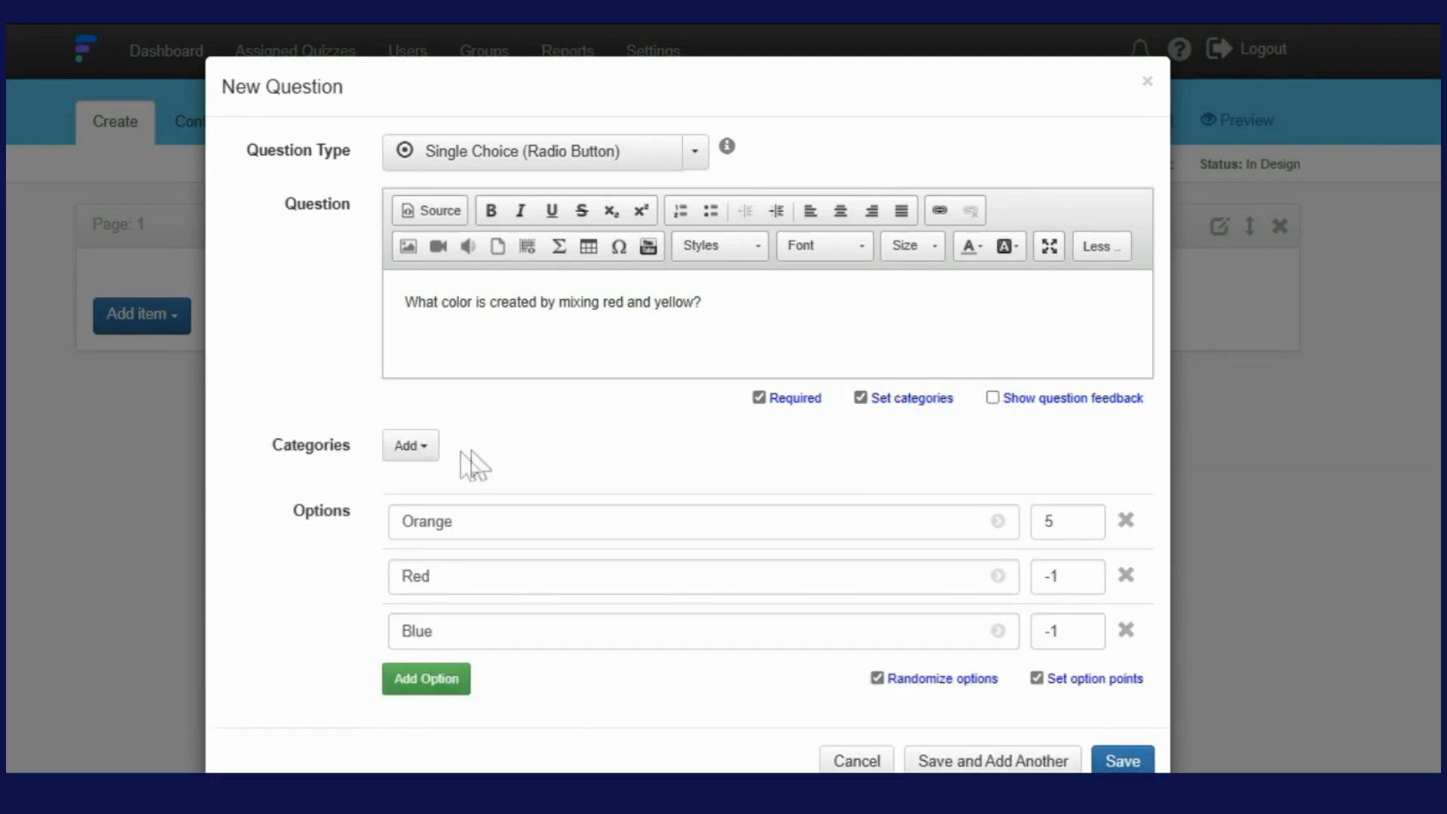
{"action": "left_click", "coordinate": [407, 446]}
{"action": "left_click", "coordinate": [397, 455]}
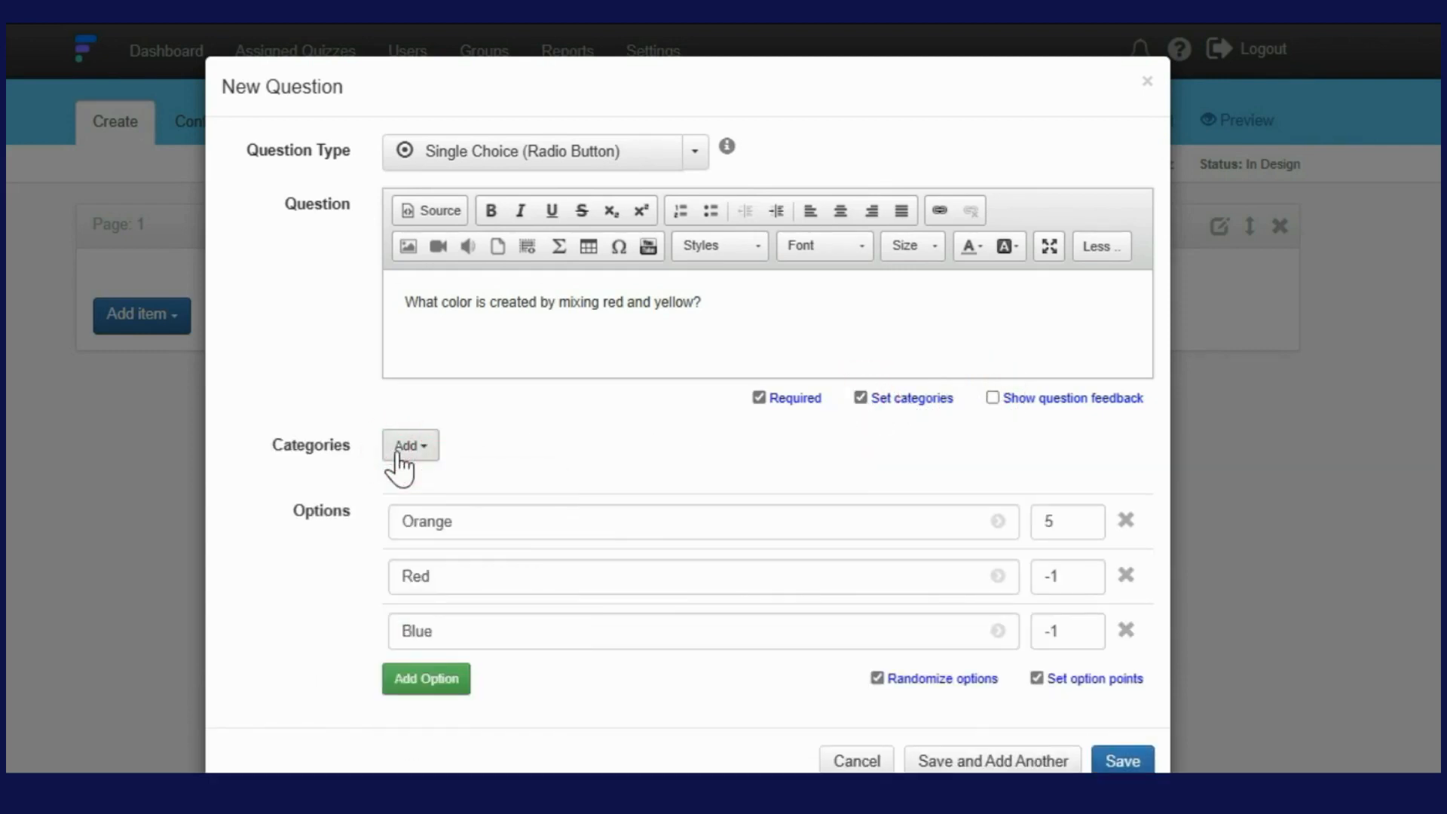
Save the question to Page 1 and start another new question below it
{"action": "left_click", "coordinate": [1140, 764]}
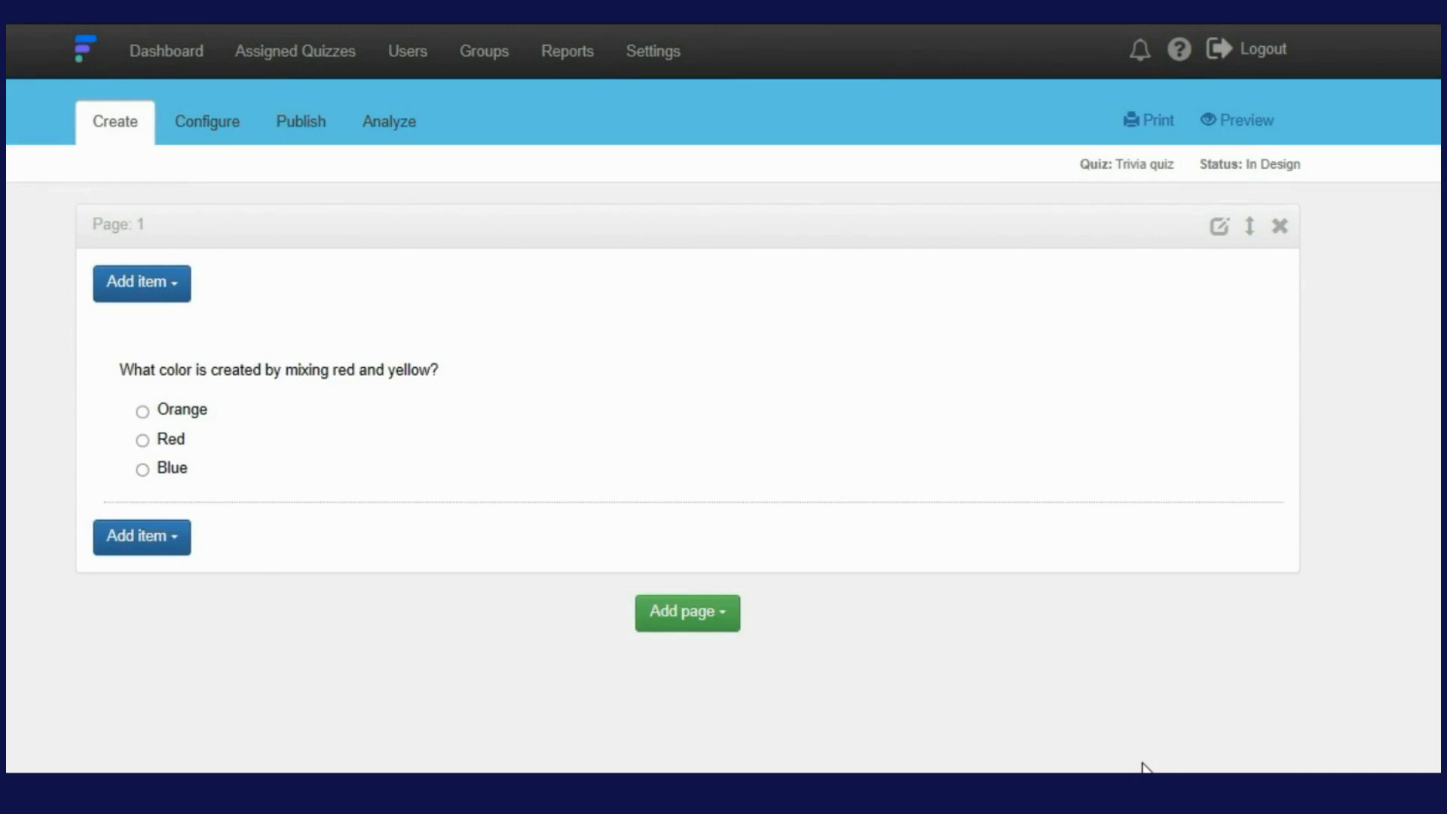
{"action": "left_click", "coordinate": [144, 544]}
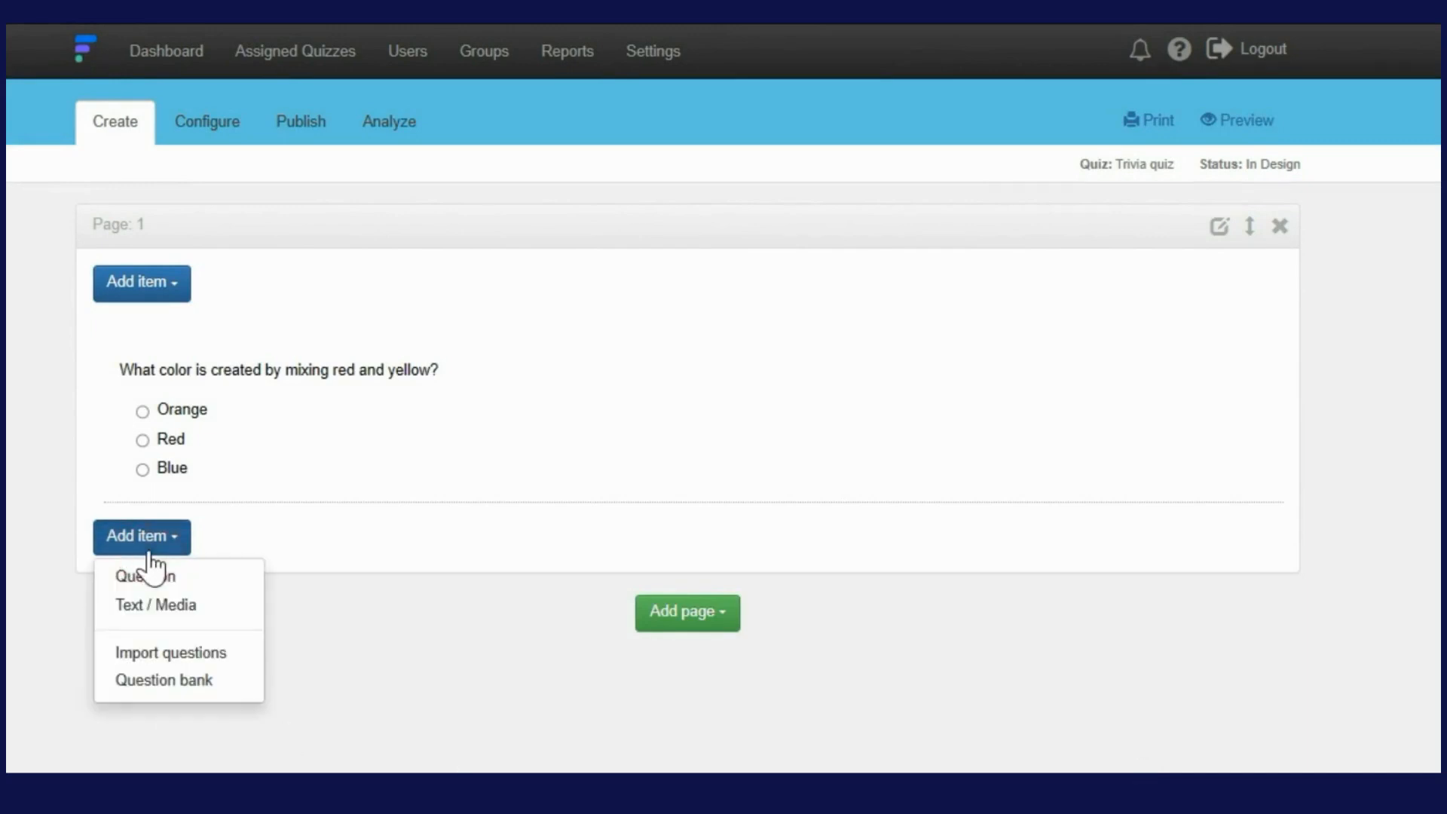
{"action": "left_click", "coordinate": [178, 582]}
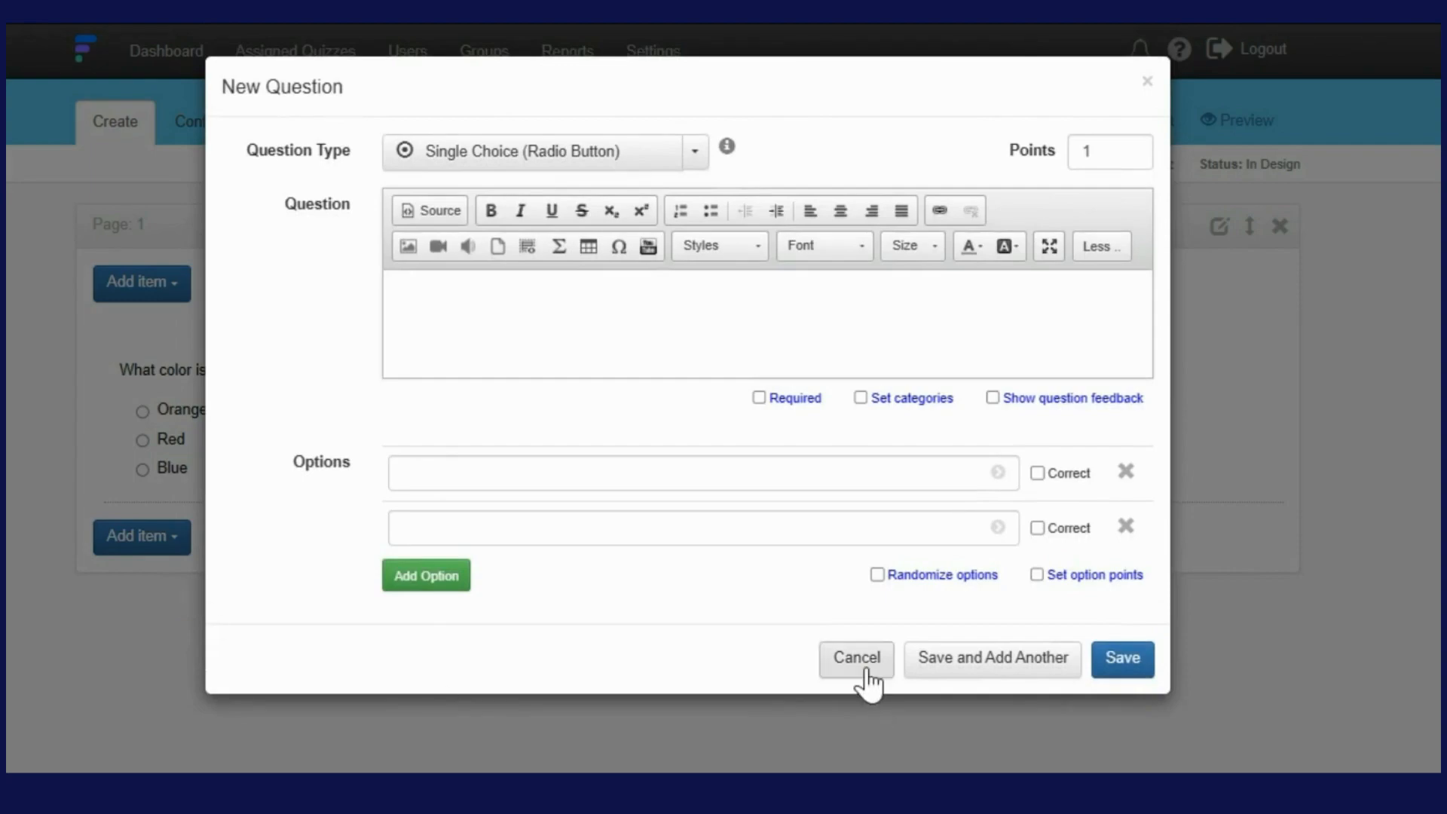
Discard the blank question and add a second quiz page
{"action": "left_click", "coordinate": [866, 667]}
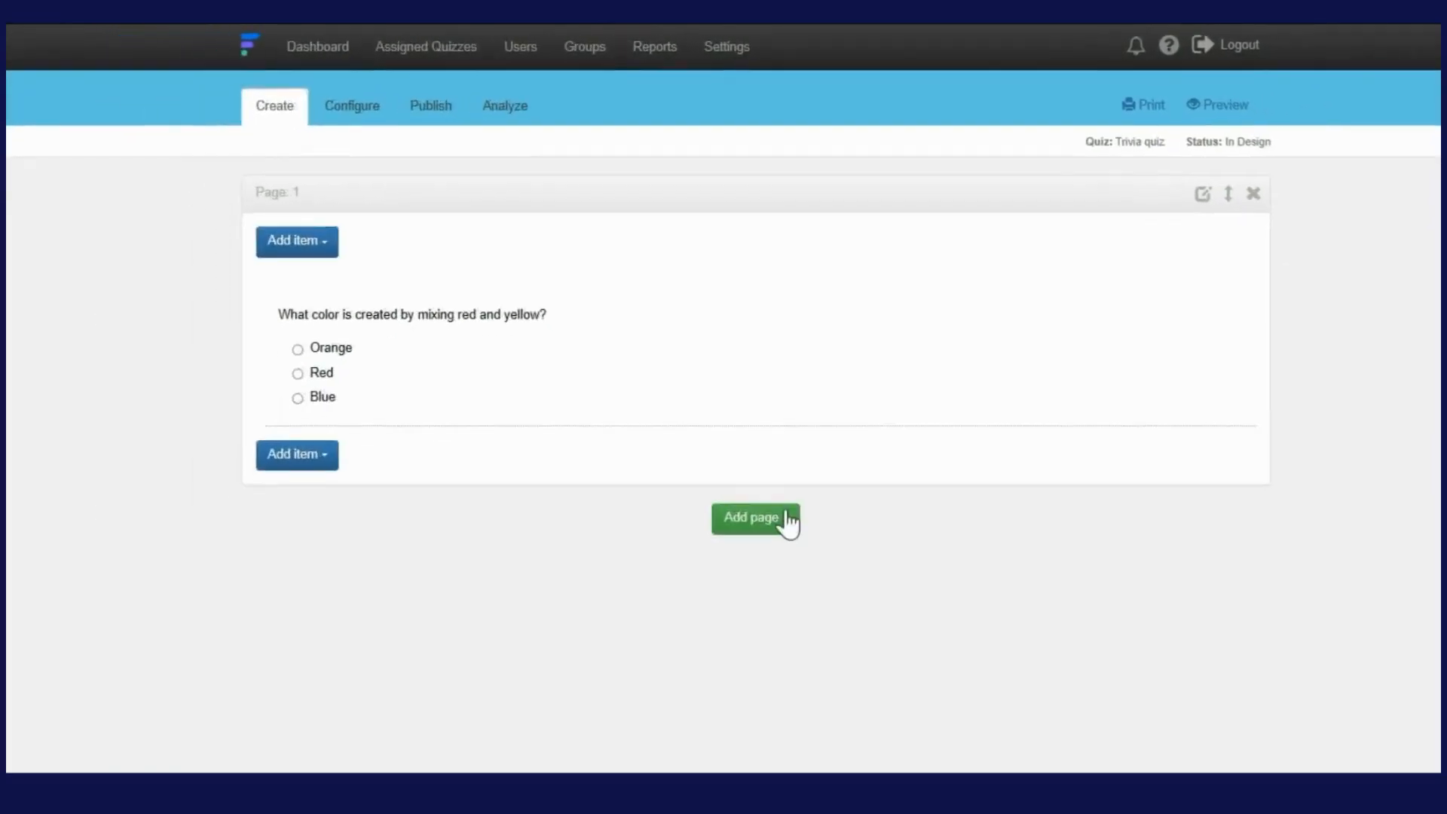
{"action": "left_click", "coordinate": [784, 518]}
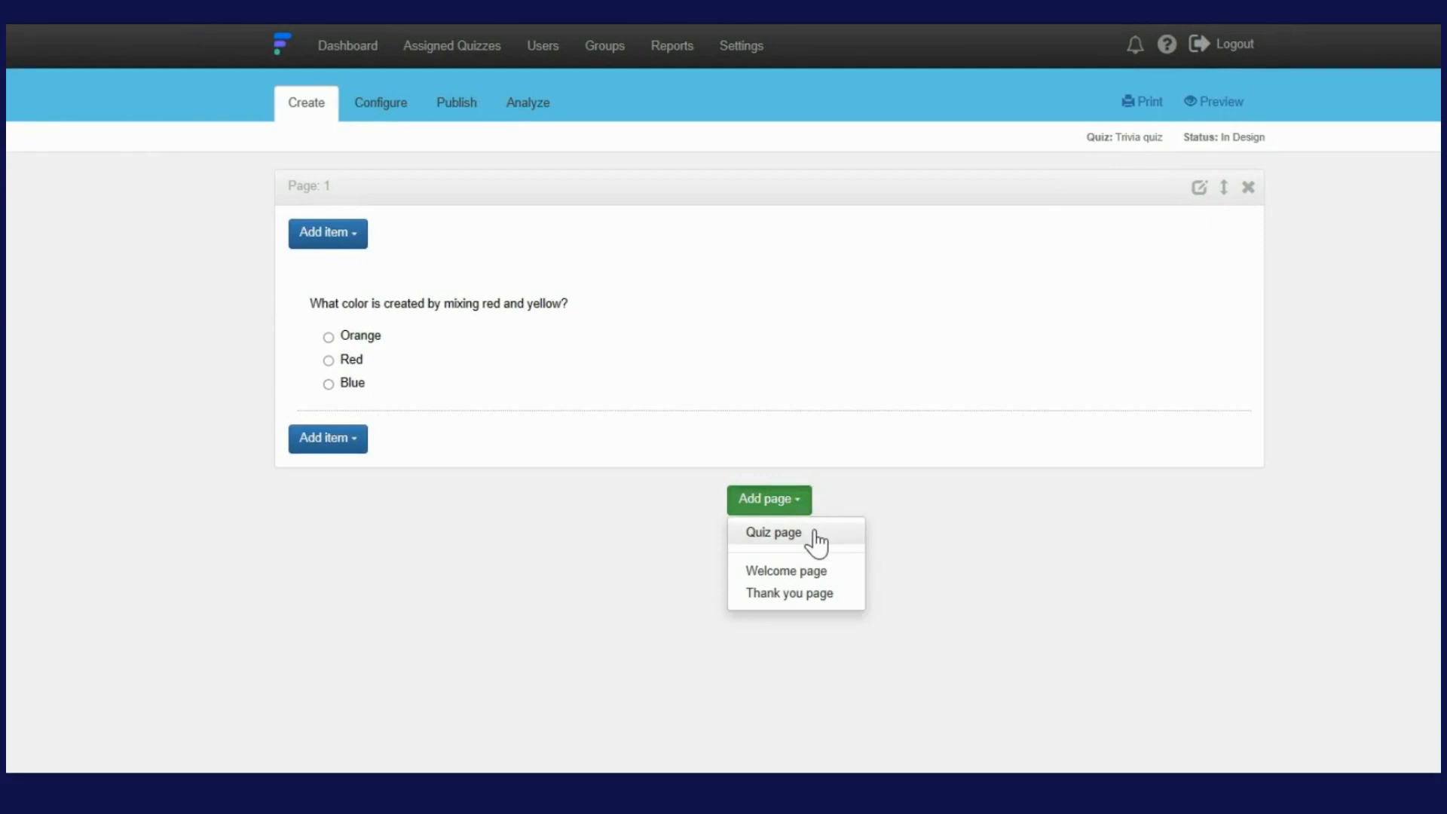
{"action": "left_click", "coordinate": [813, 531]}
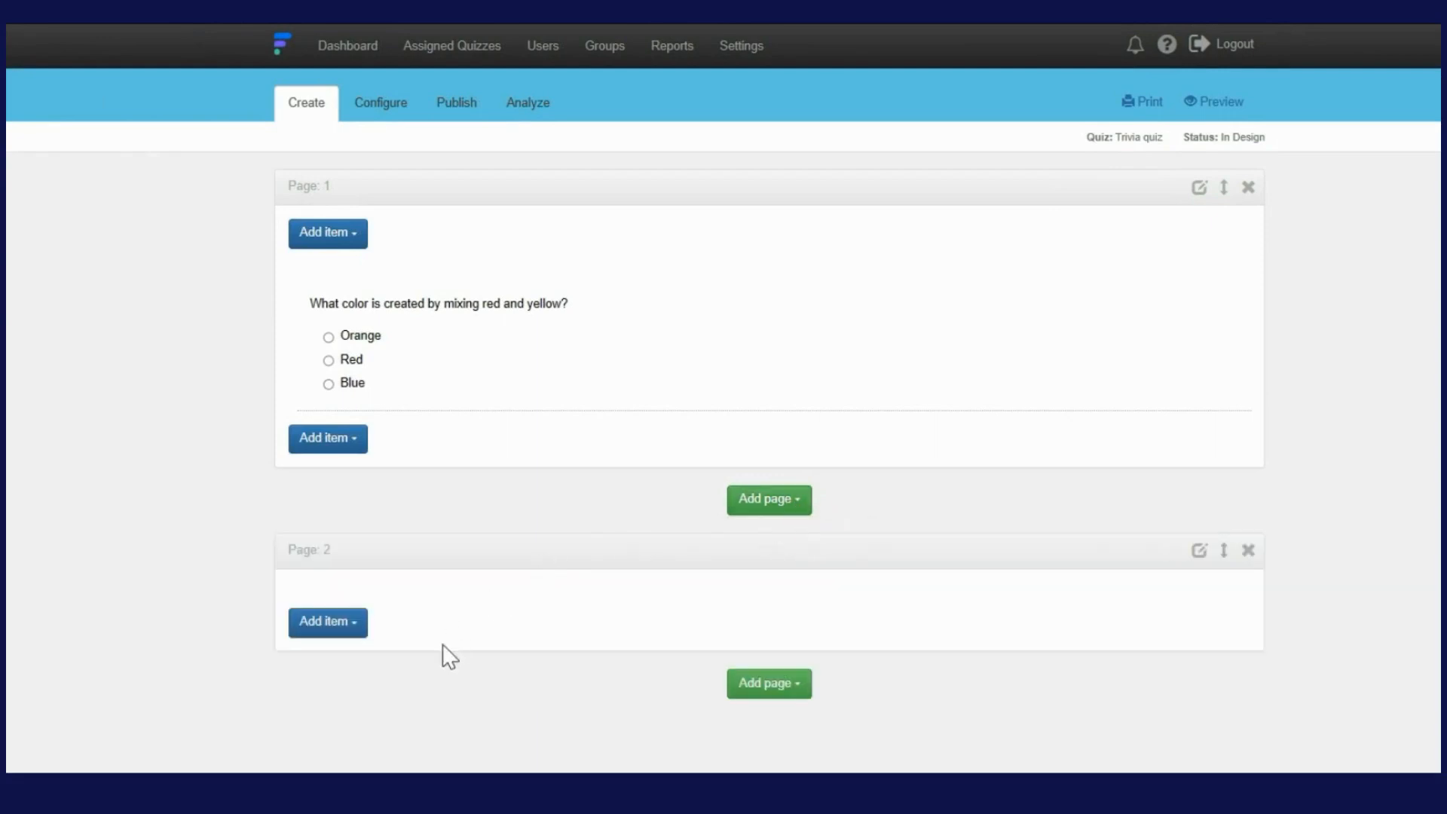
Start a new question on Page 2, then discard it, leaving the page empty
{"action": "left_click", "coordinate": [343, 628]}
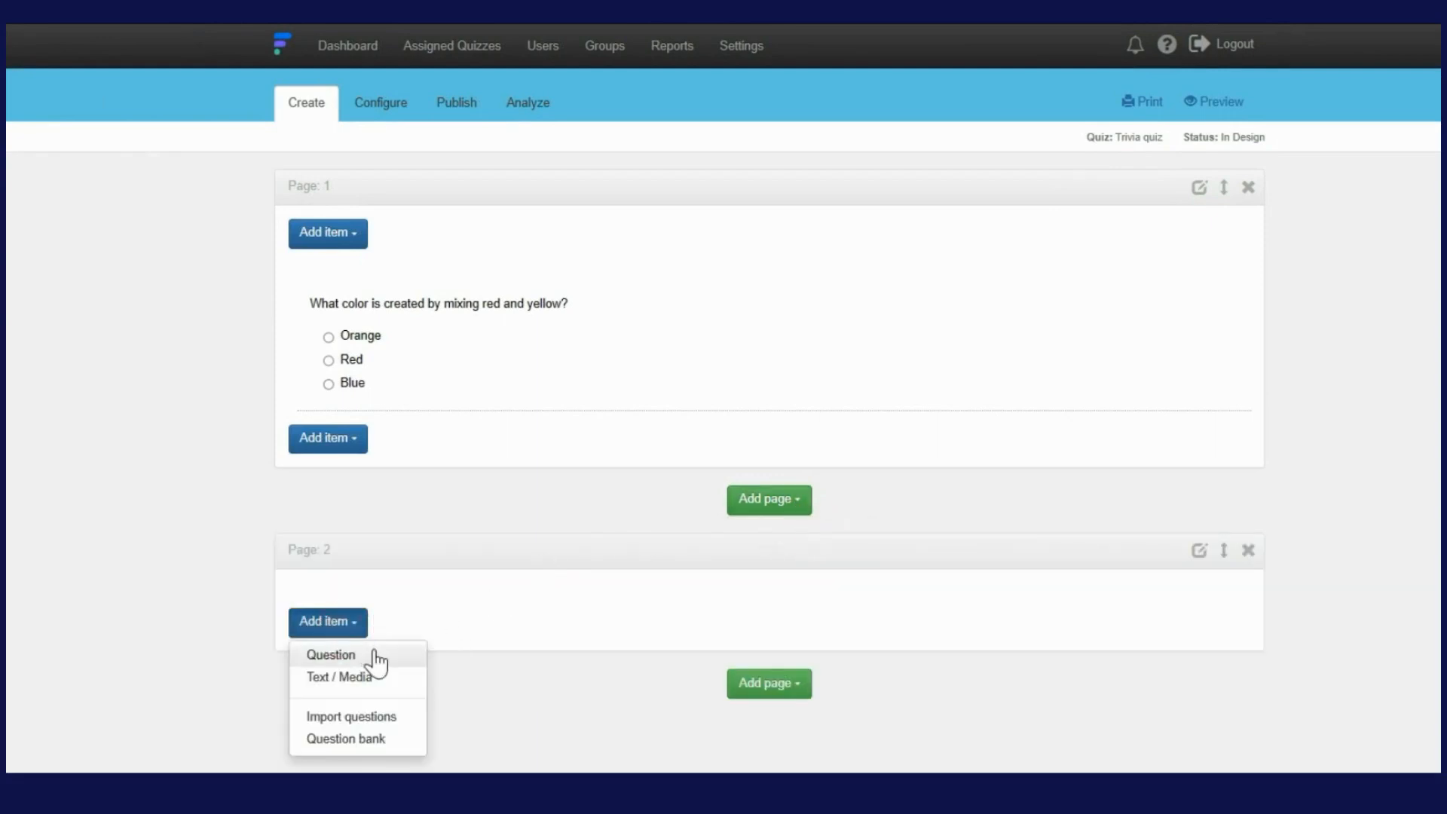
{"action": "left_click", "coordinate": [375, 654]}
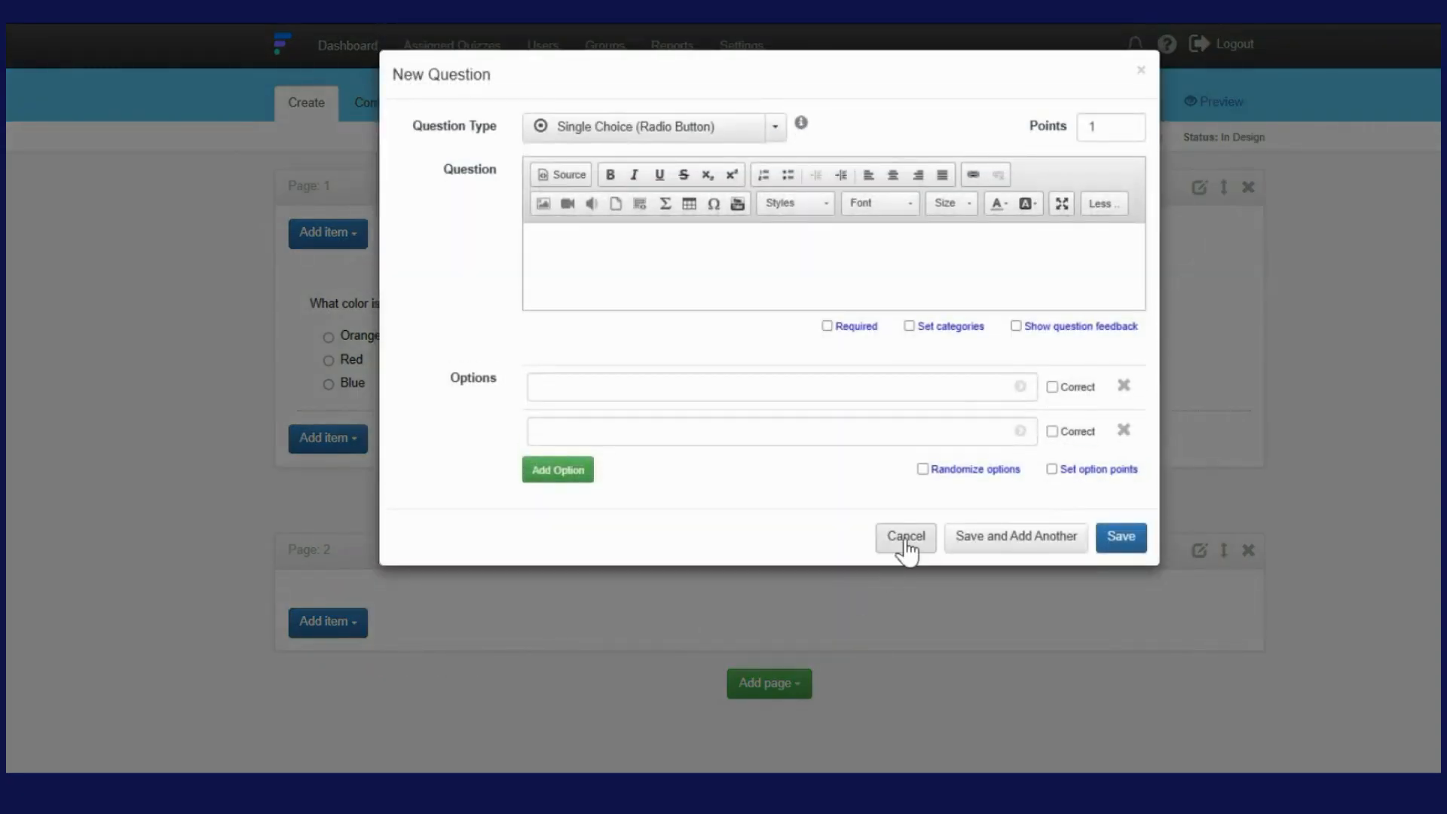
{"action": "left_click", "coordinate": [905, 540]}
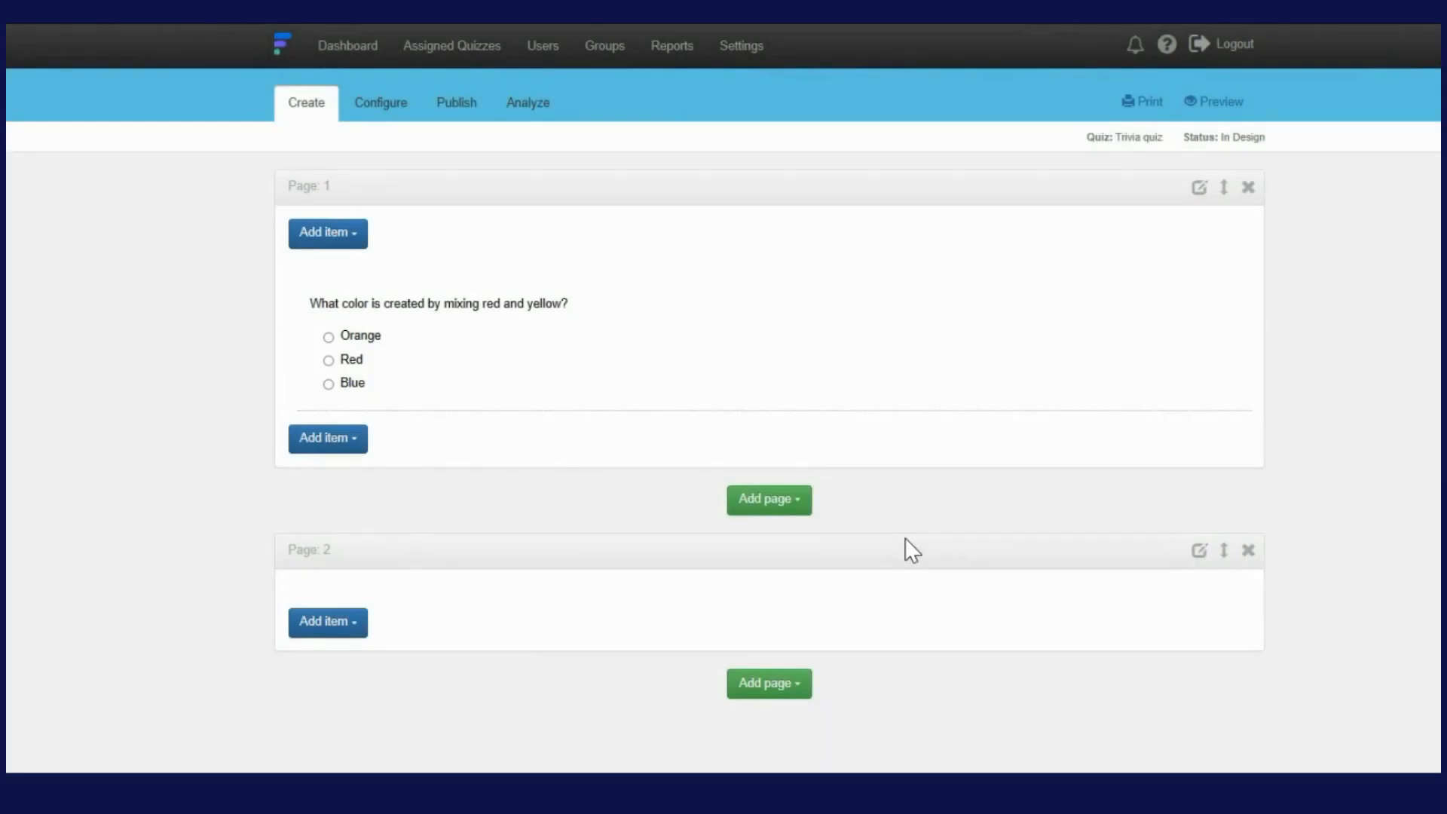
{"action": "left_click", "coordinate": [794, 505]}
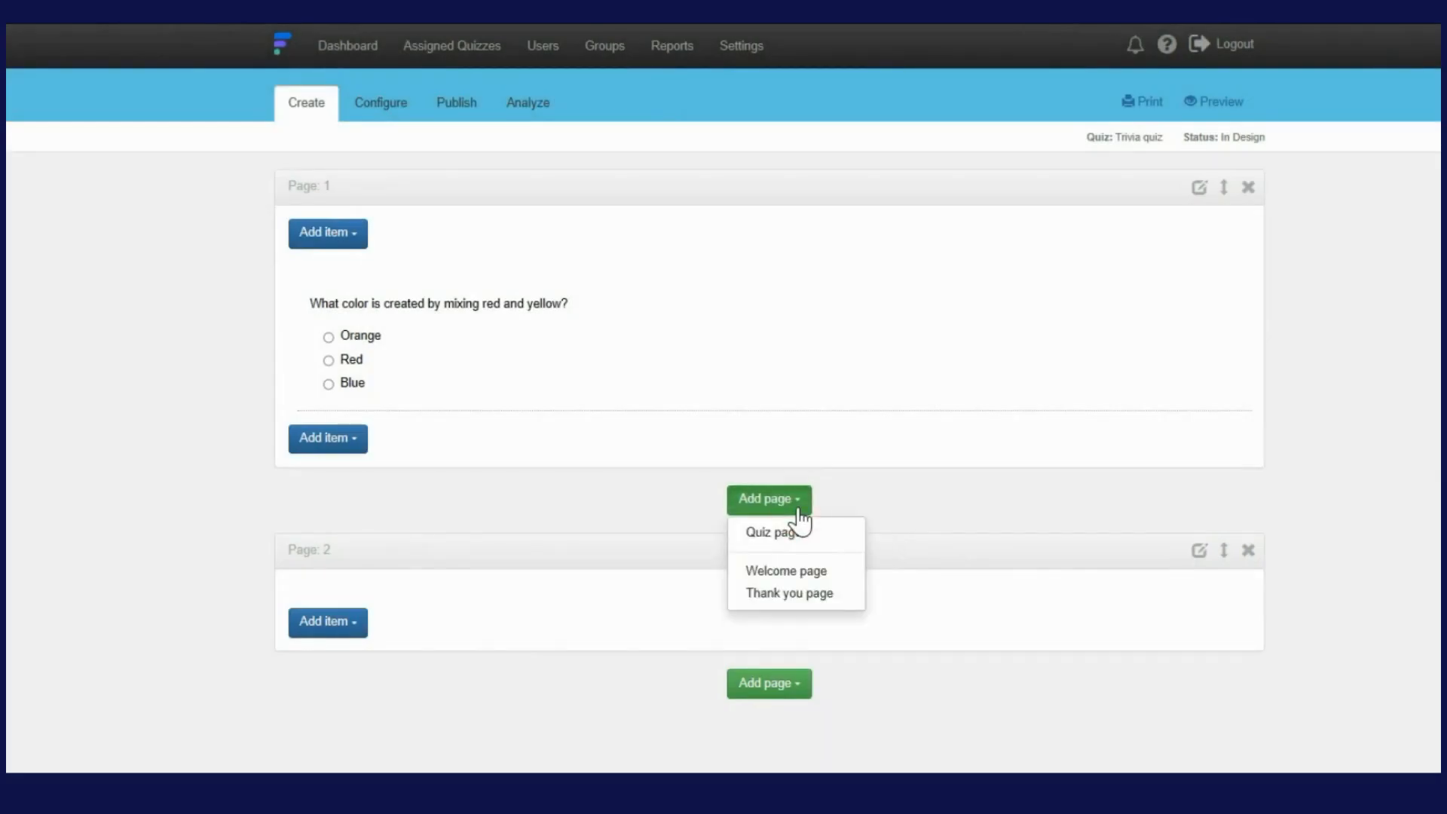
Add a welcome page reading 'Welcome to this quiz' and save it
{"action": "left_click", "coordinate": [846, 572]}
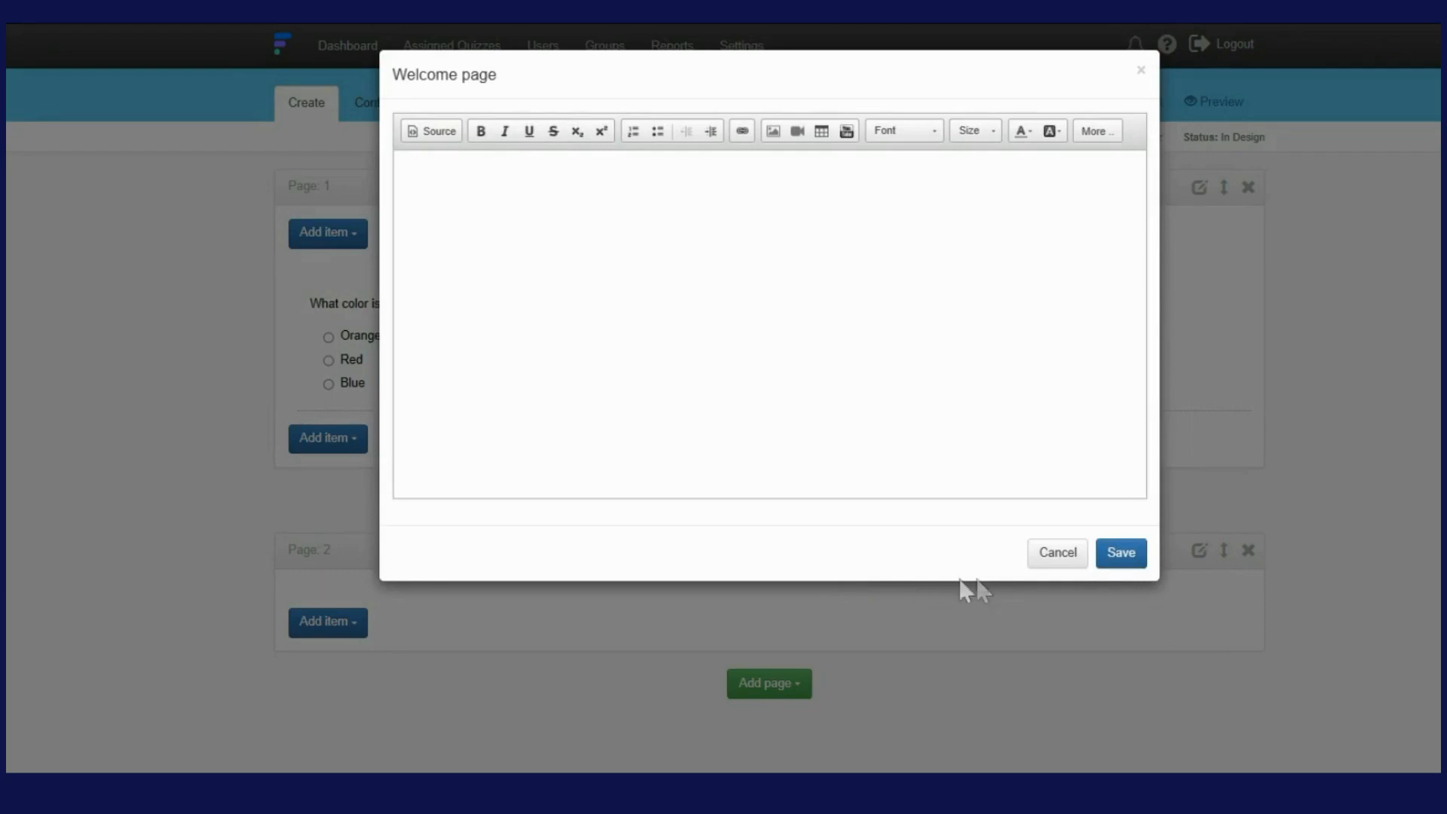
{"action": "left_click", "coordinate": [752, 194]}
{"action": "left_click", "coordinate": [1139, 561]}
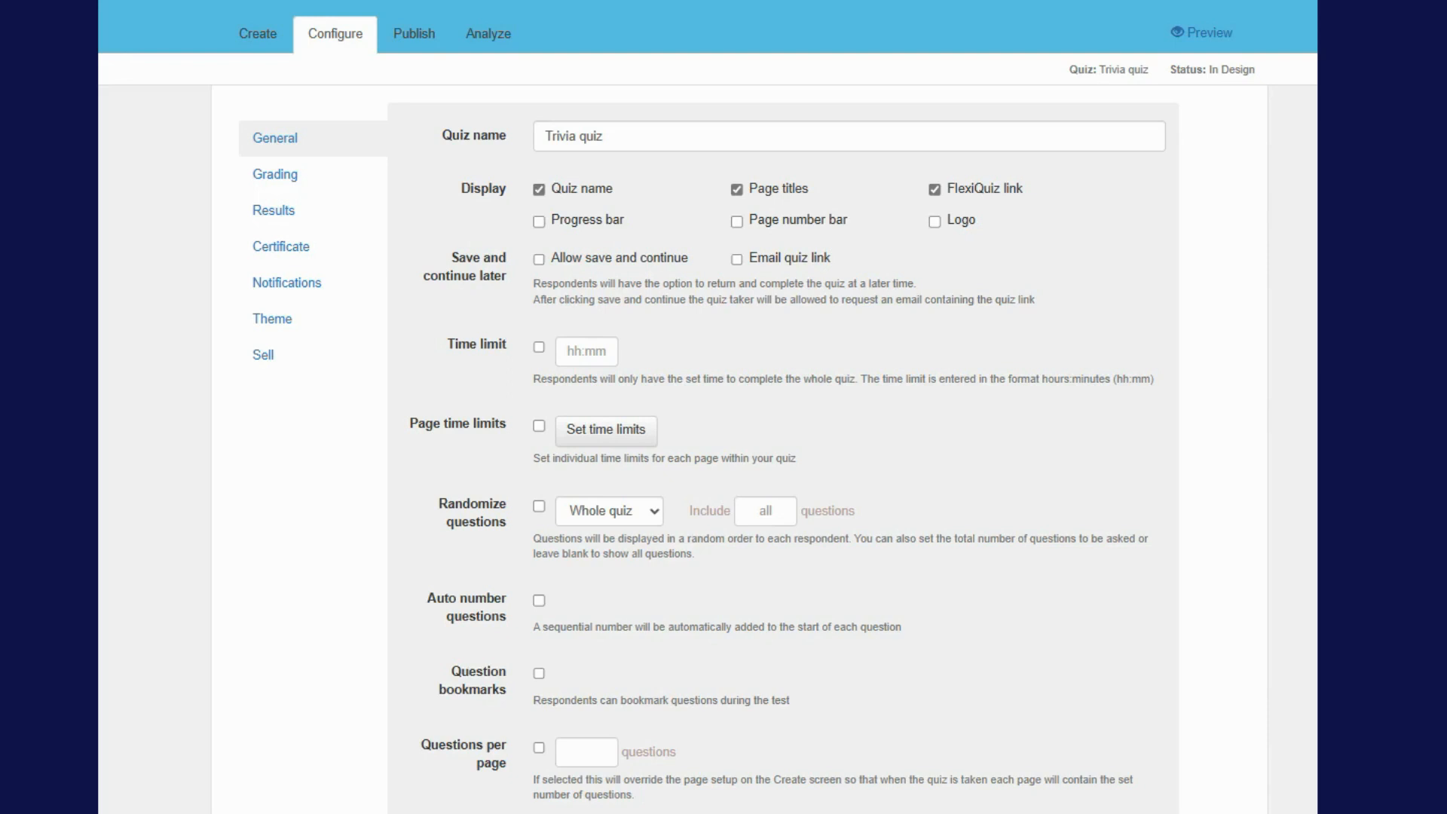
Leave page and overall time limits off while scrolling through the general settings
{"action": "left_click", "coordinate": [538, 426]}
{"action": "left_click", "coordinate": [540, 424]}
{"action": "left_click", "coordinate": [539, 347]}
{"action": "scroll", "coordinate": [688, 522], "scroll_direction": "down", "scroll_amount": 5}
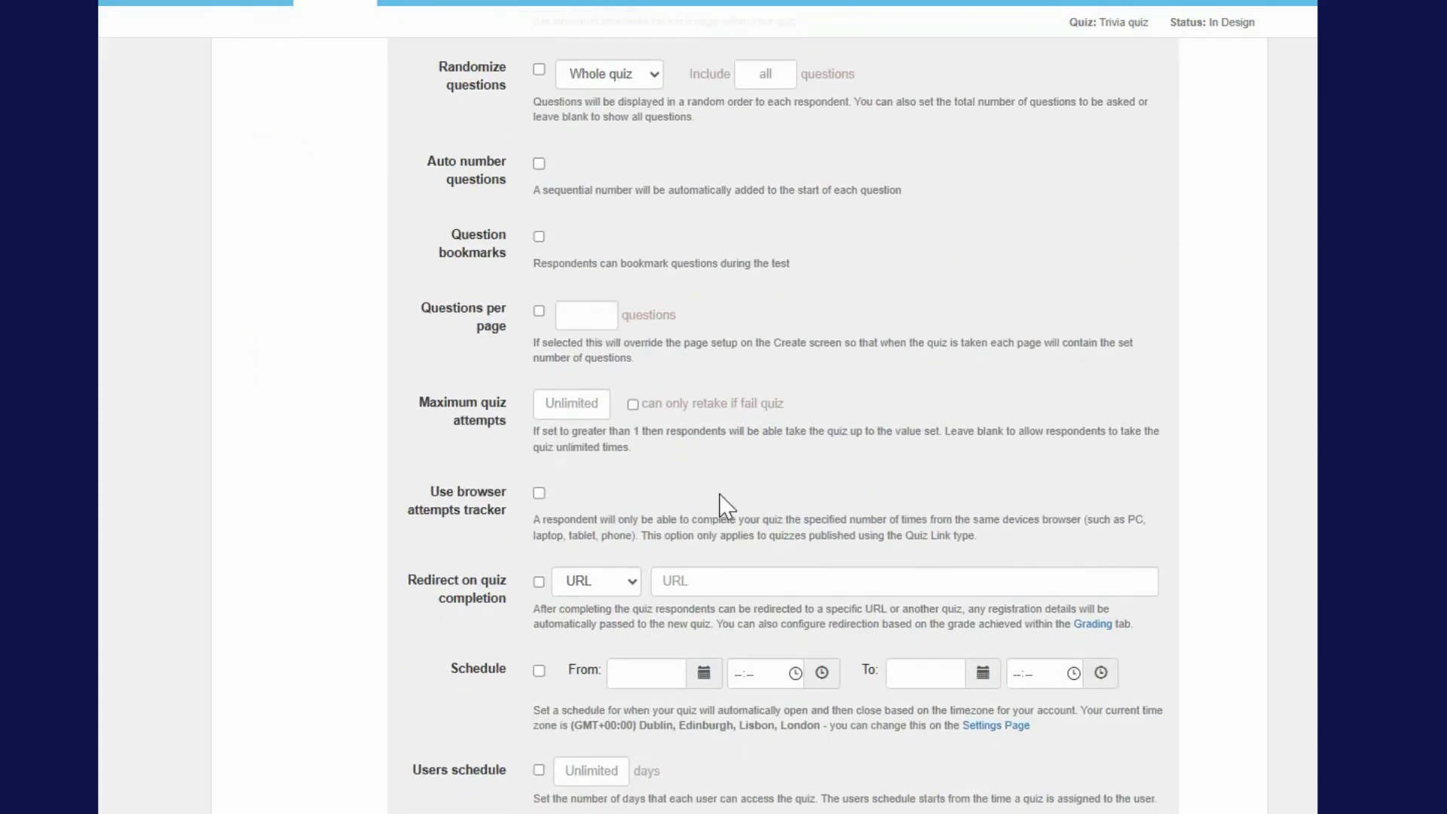
{"action": "scroll", "coordinate": [719, 494], "scroll_direction": "down", "scroll_amount": 4}
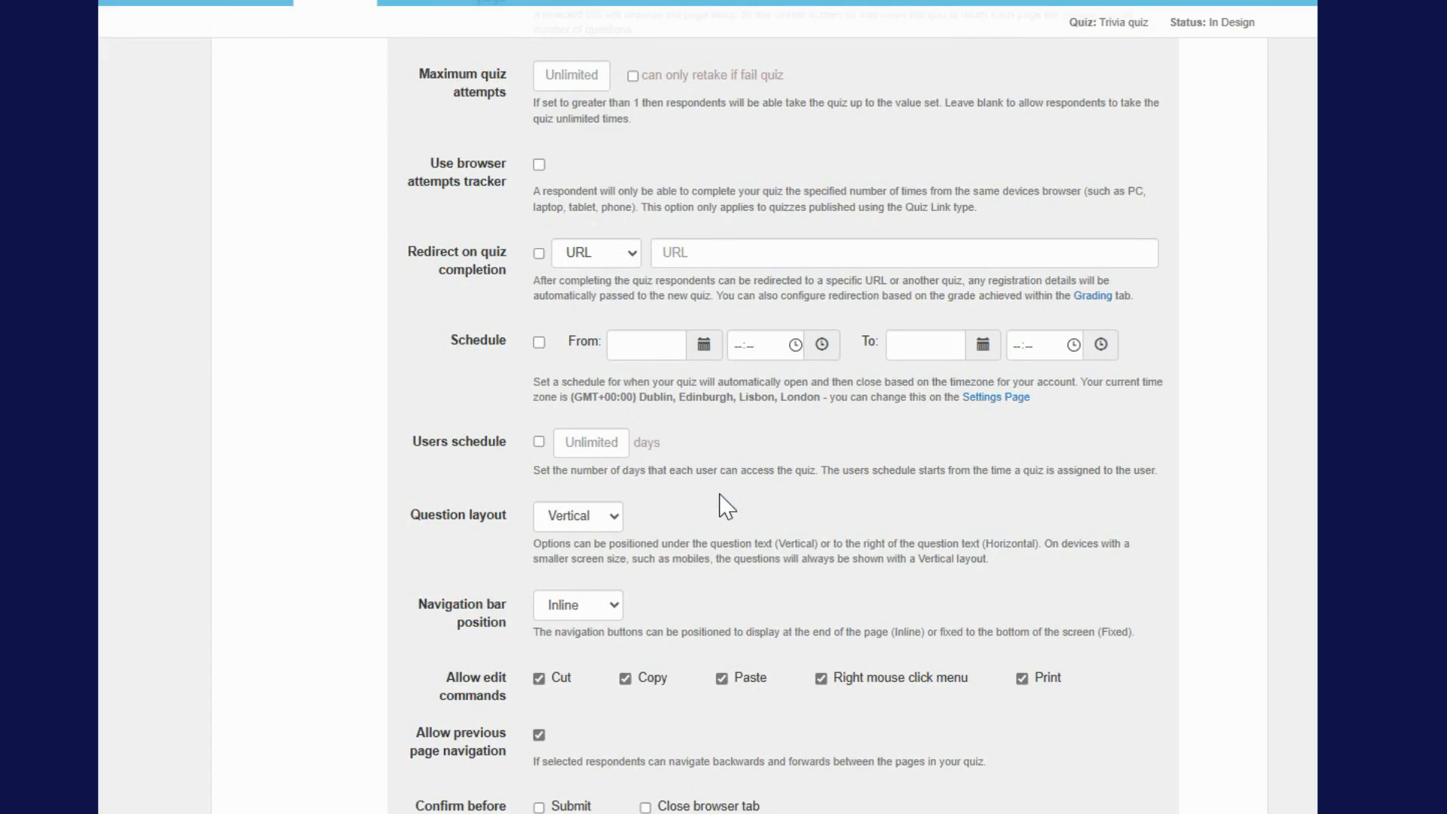
{"action": "scroll", "coordinate": [724, 506], "scroll_direction": "up", "scroll_amount": 9}
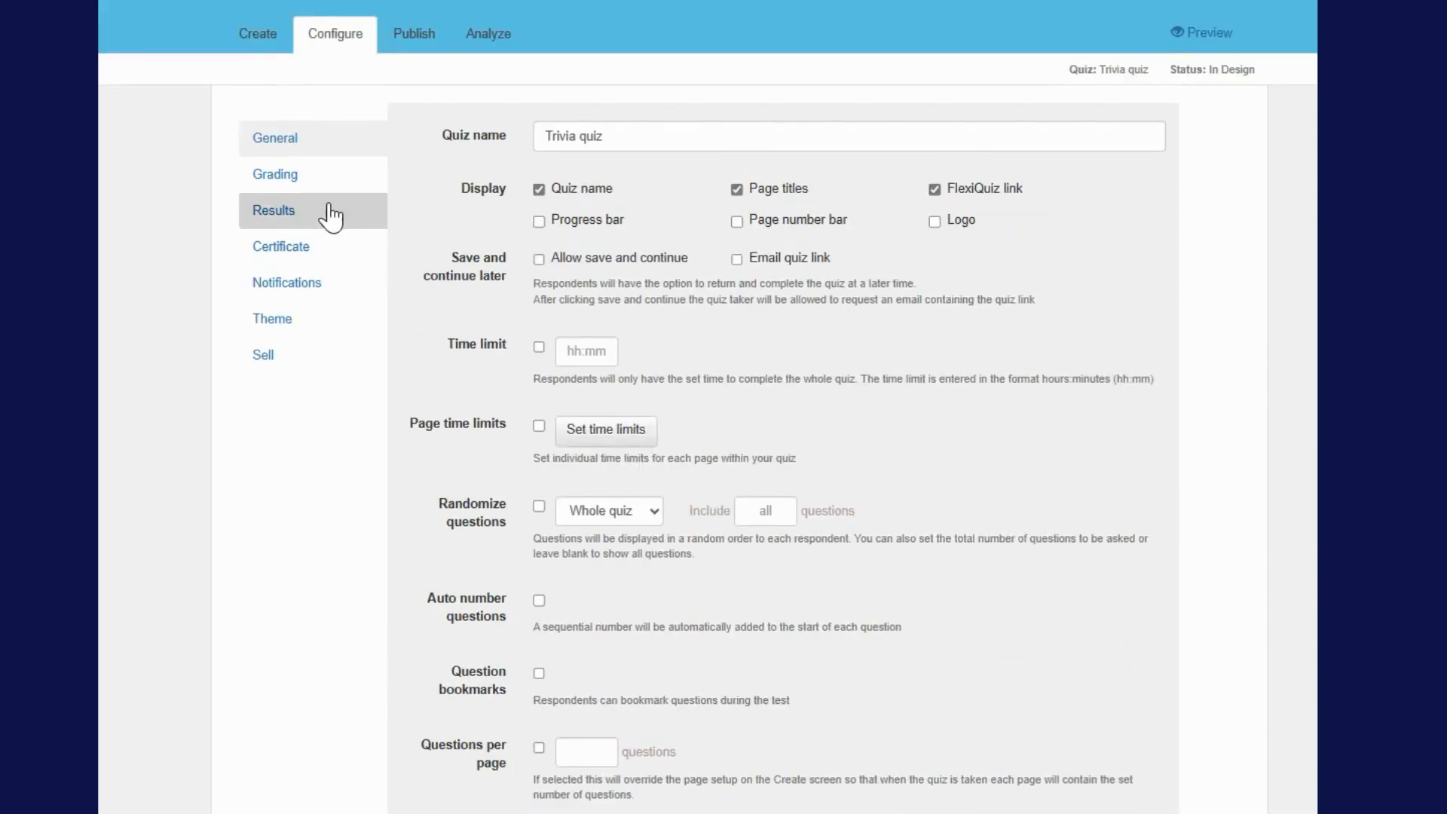
Look through the Grading, Certificate and Notifications settings
{"action": "left_click", "coordinate": [321, 174]}
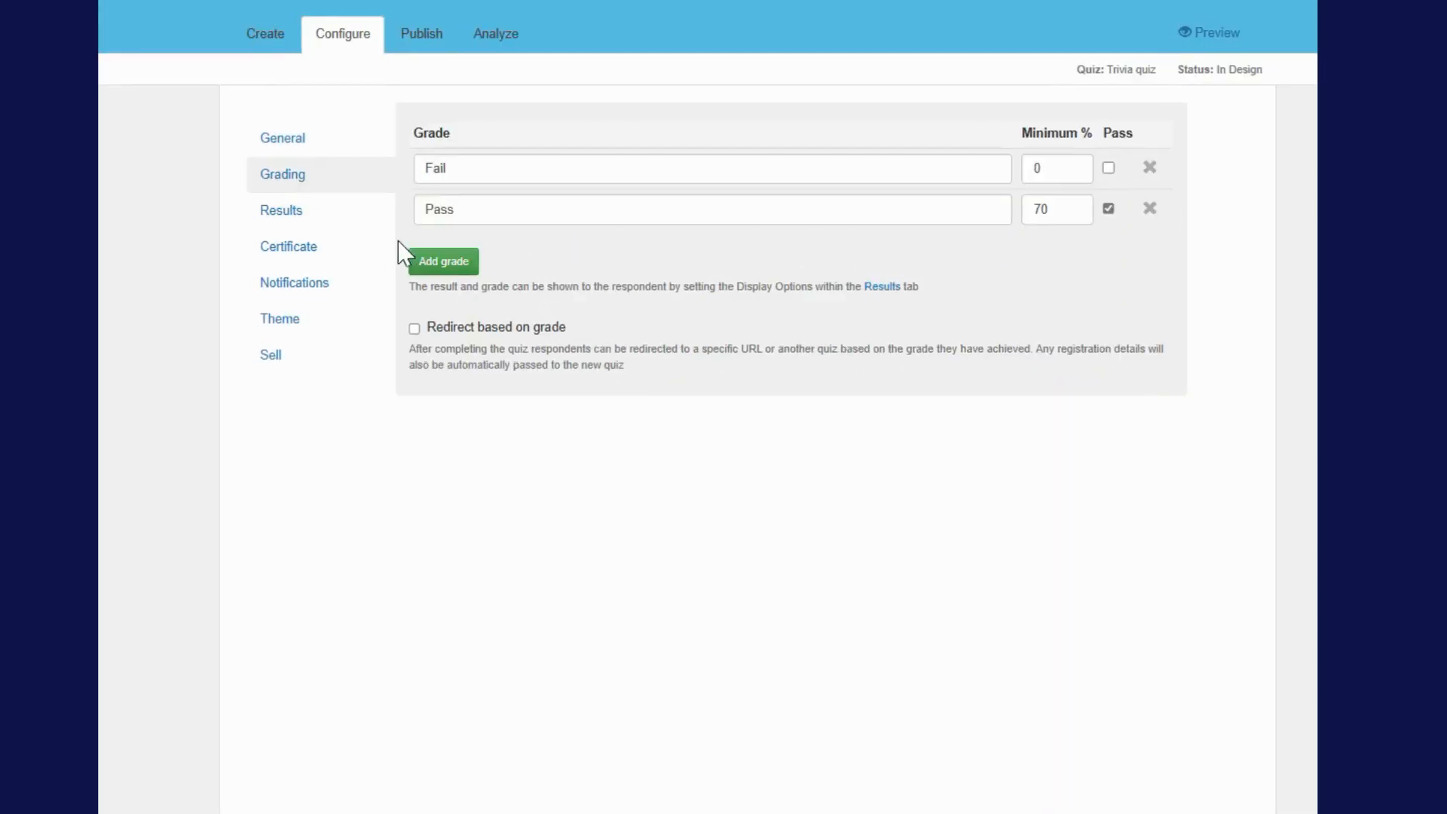
{"action": "left_click", "coordinate": [356, 256]}
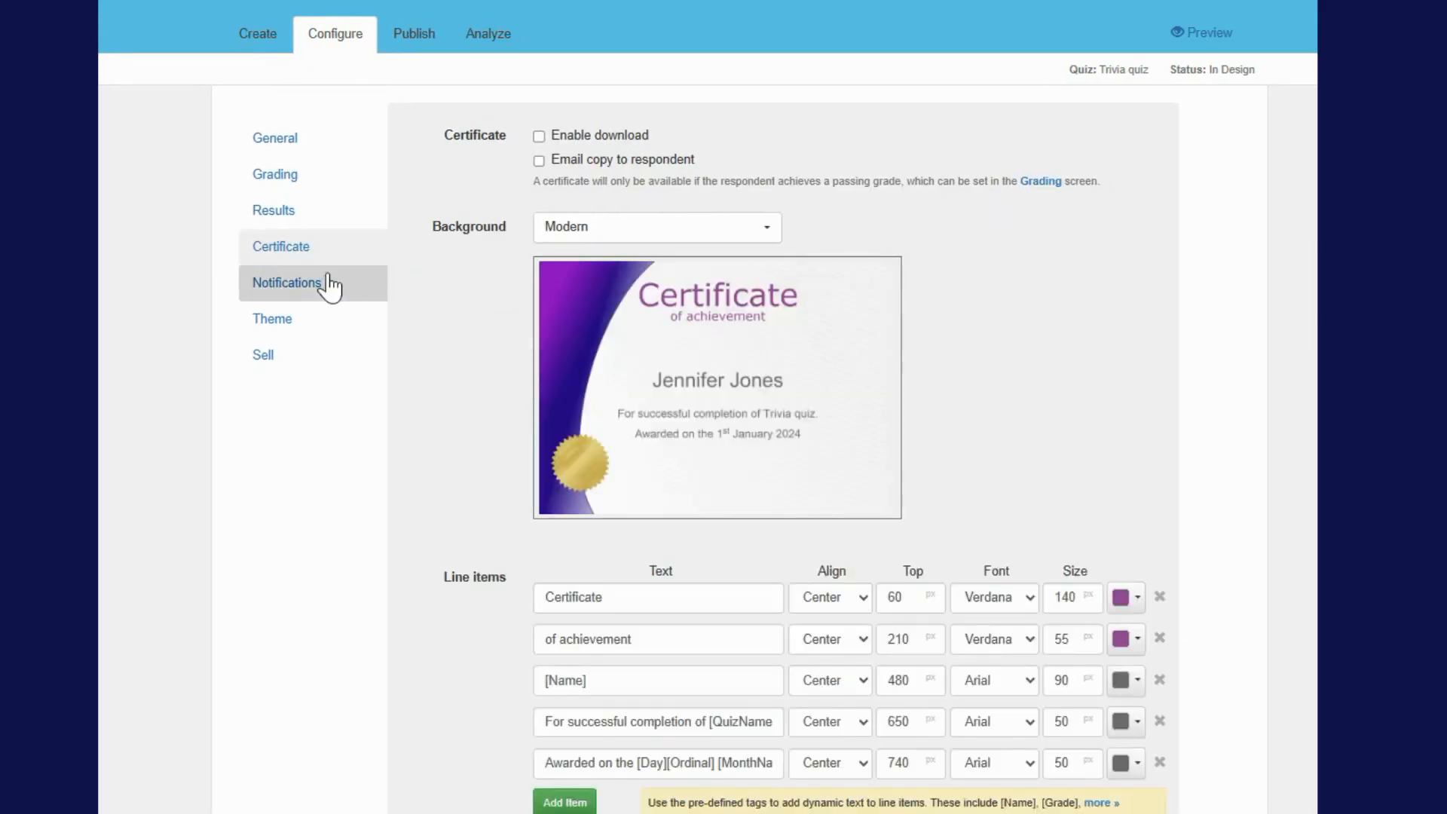
{"action": "left_click", "coordinate": [324, 286]}
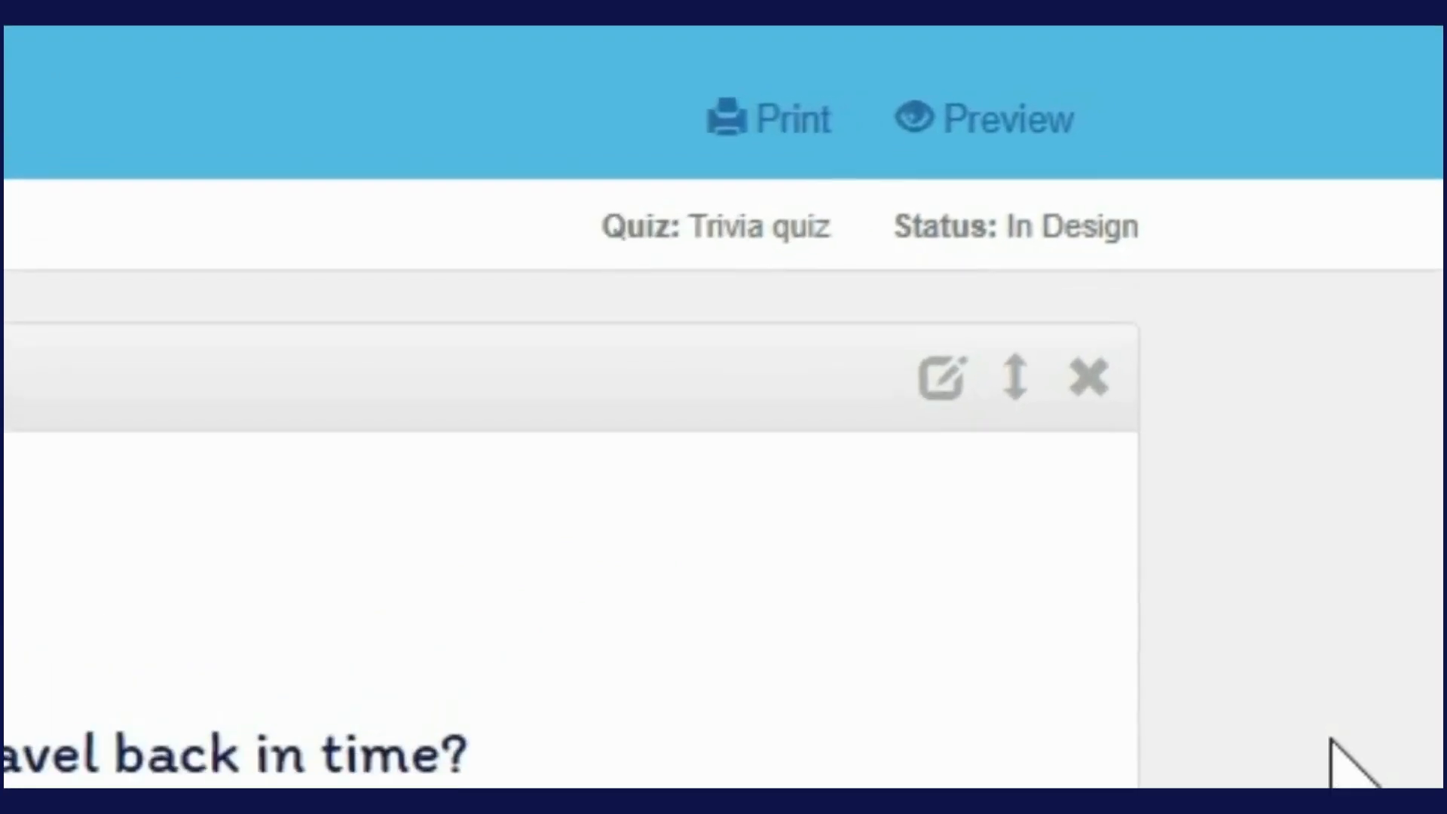
Preview the Trivia quiz, answer 1955 to the first question, then bring up the Publish options
{"action": "left_click", "coordinate": [1007, 123]}
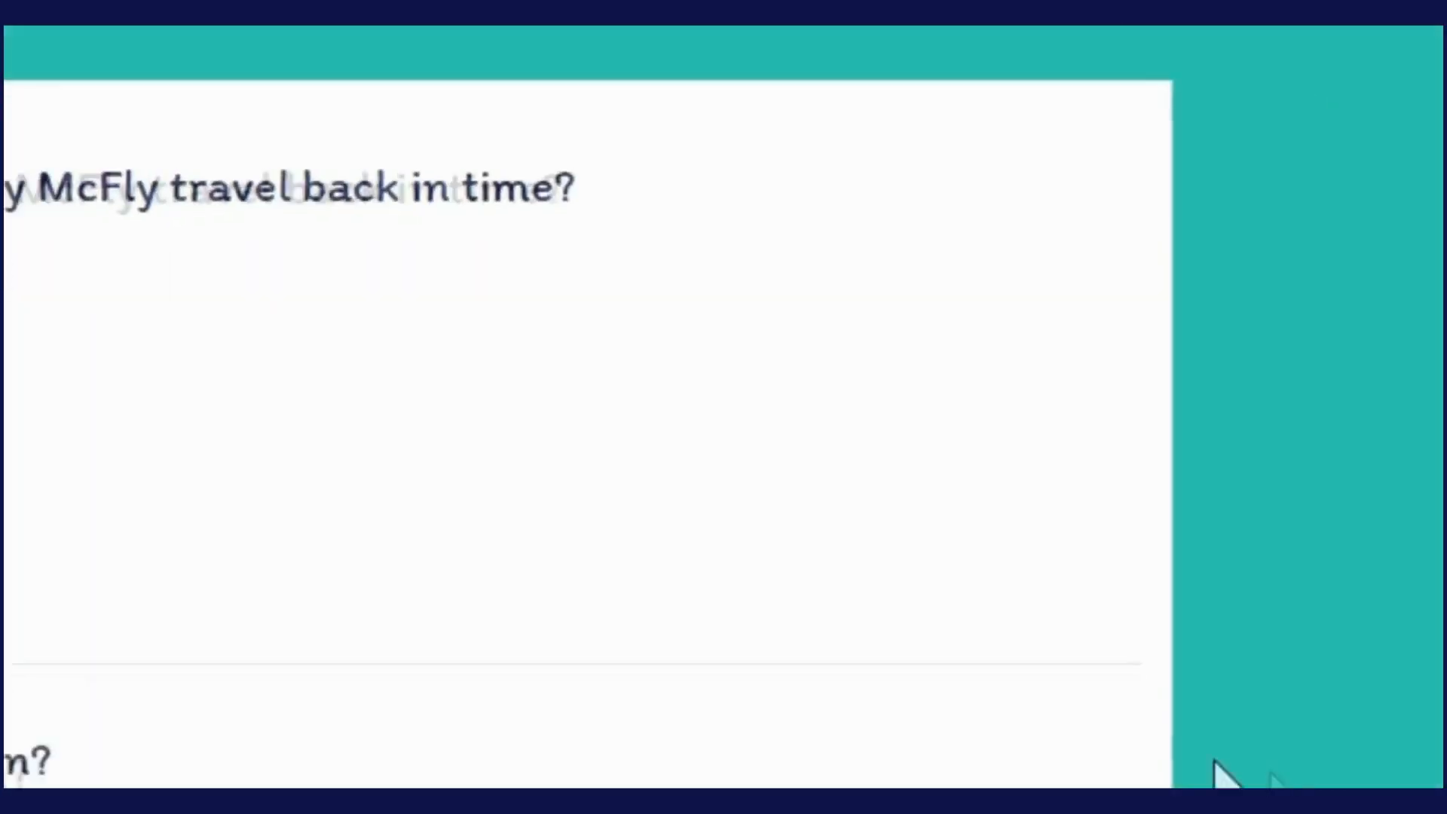
{"action": "left_click", "coordinate": [360, 158]}
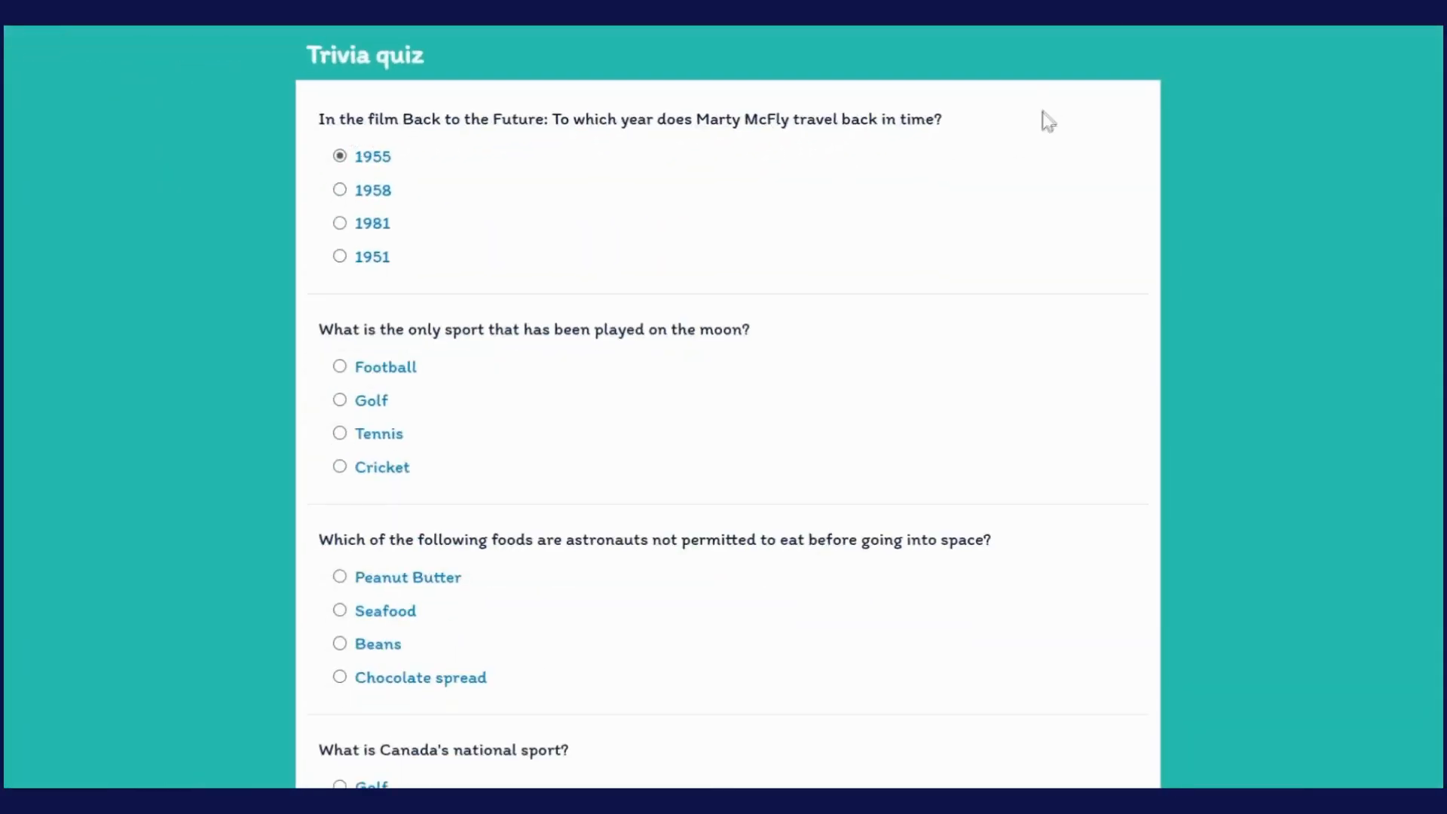
{"action": "left_click", "coordinate": [931, 27]}
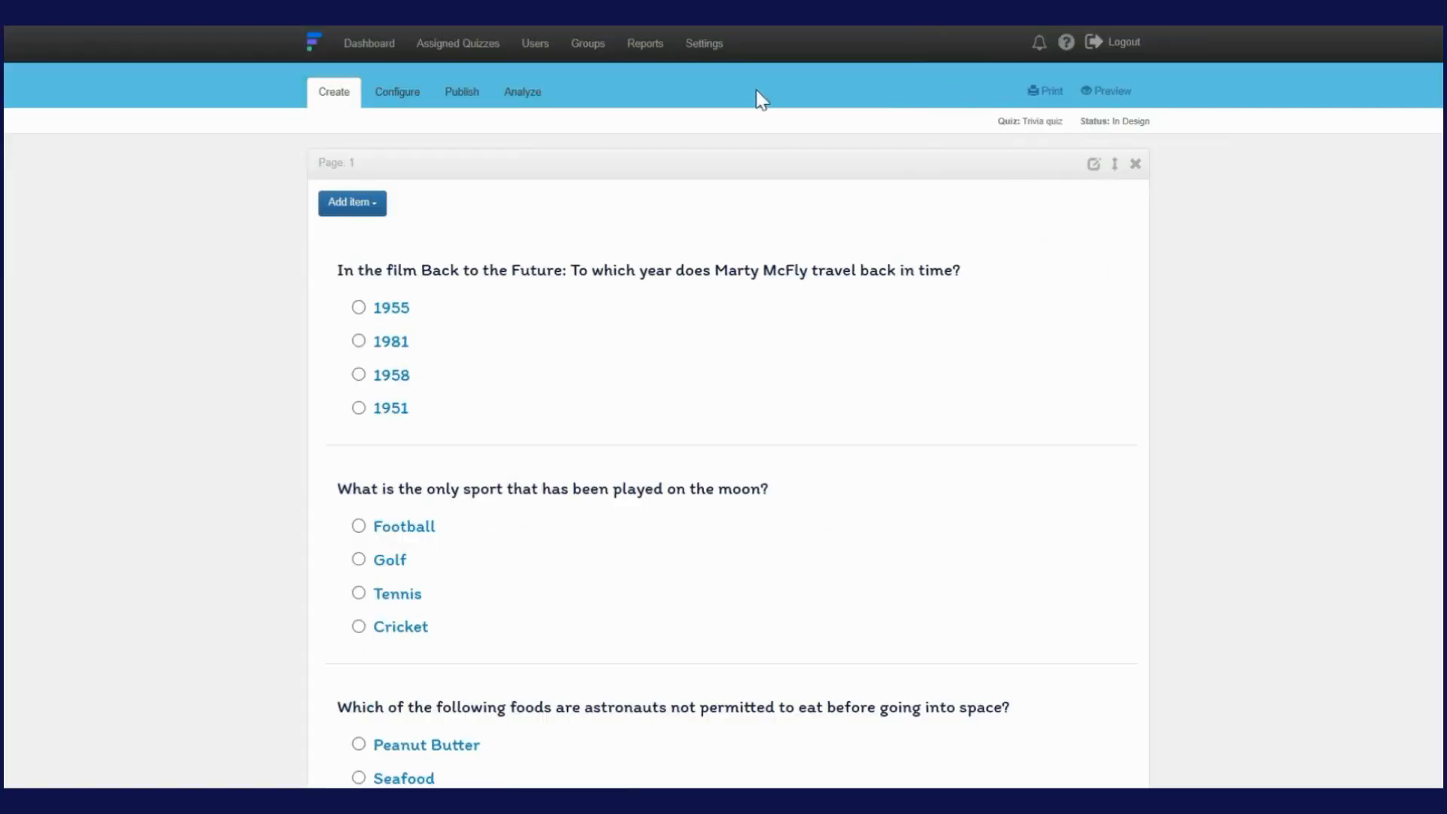
{"action": "left_click", "coordinate": [467, 93]}
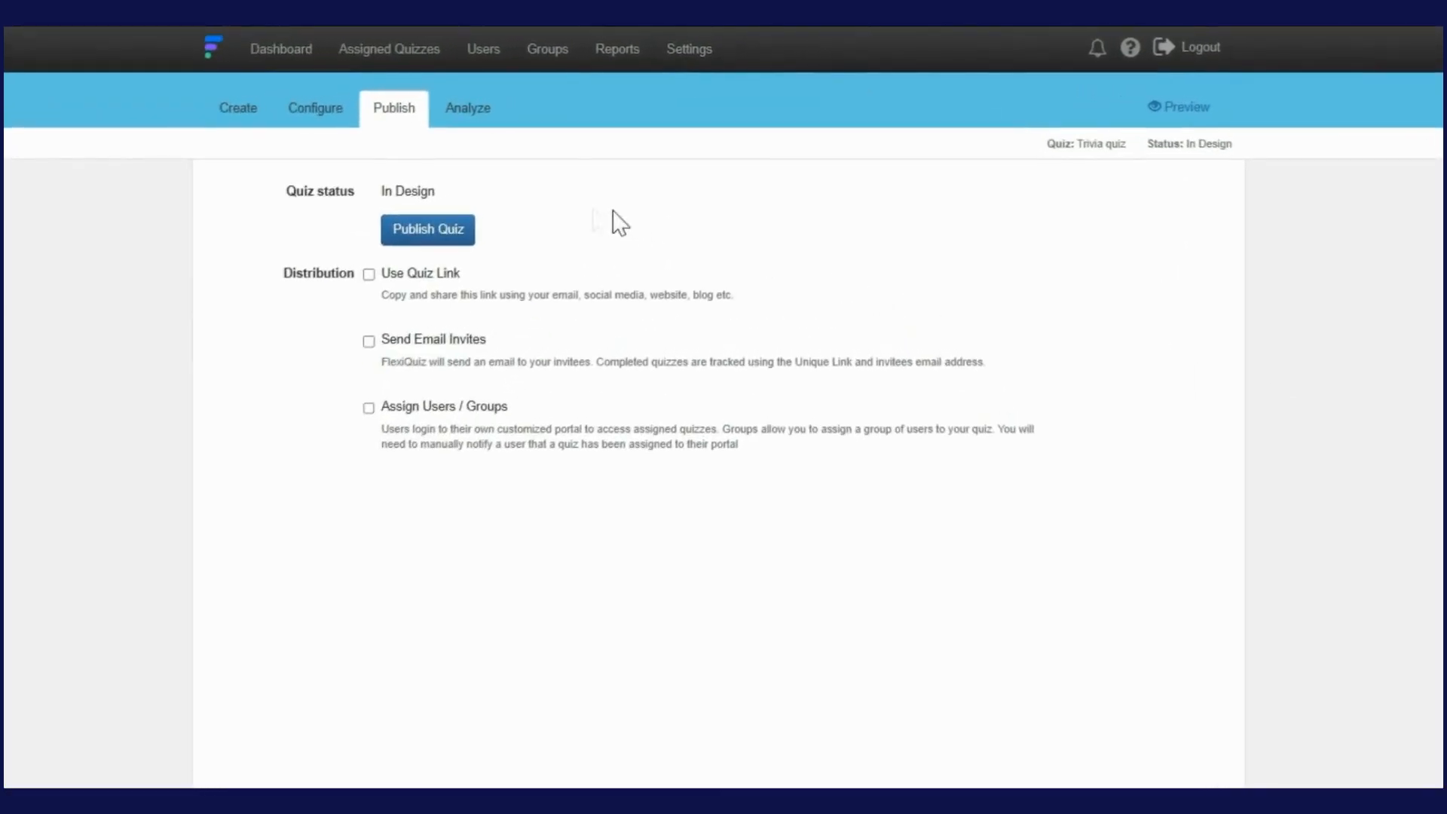
Publish the Trivia quiz, acknowledge the success message, and enable Use Quiz Link
{"action": "left_click", "coordinate": [452, 232]}
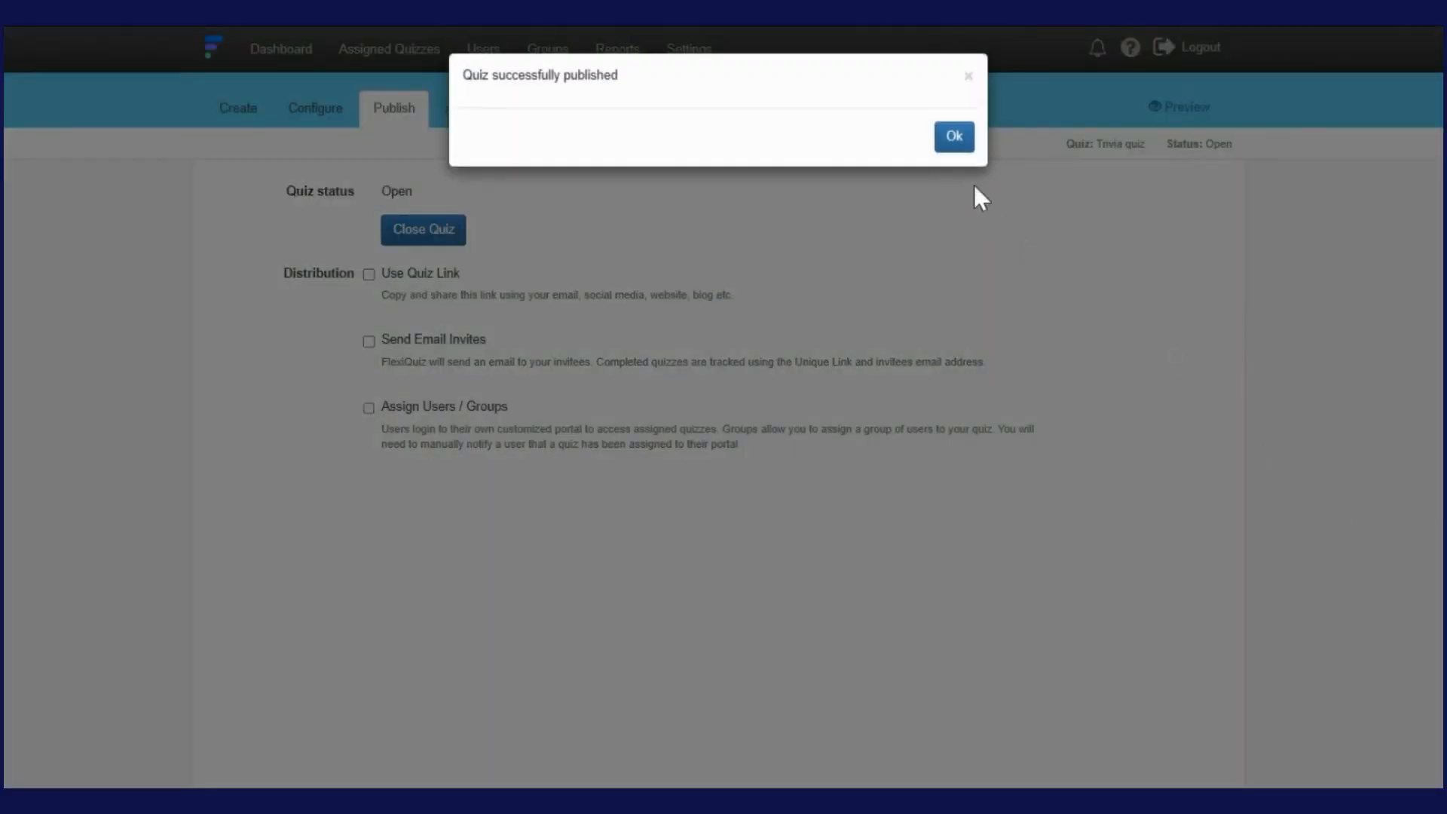
{"action": "left_click", "coordinate": [953, 143]}
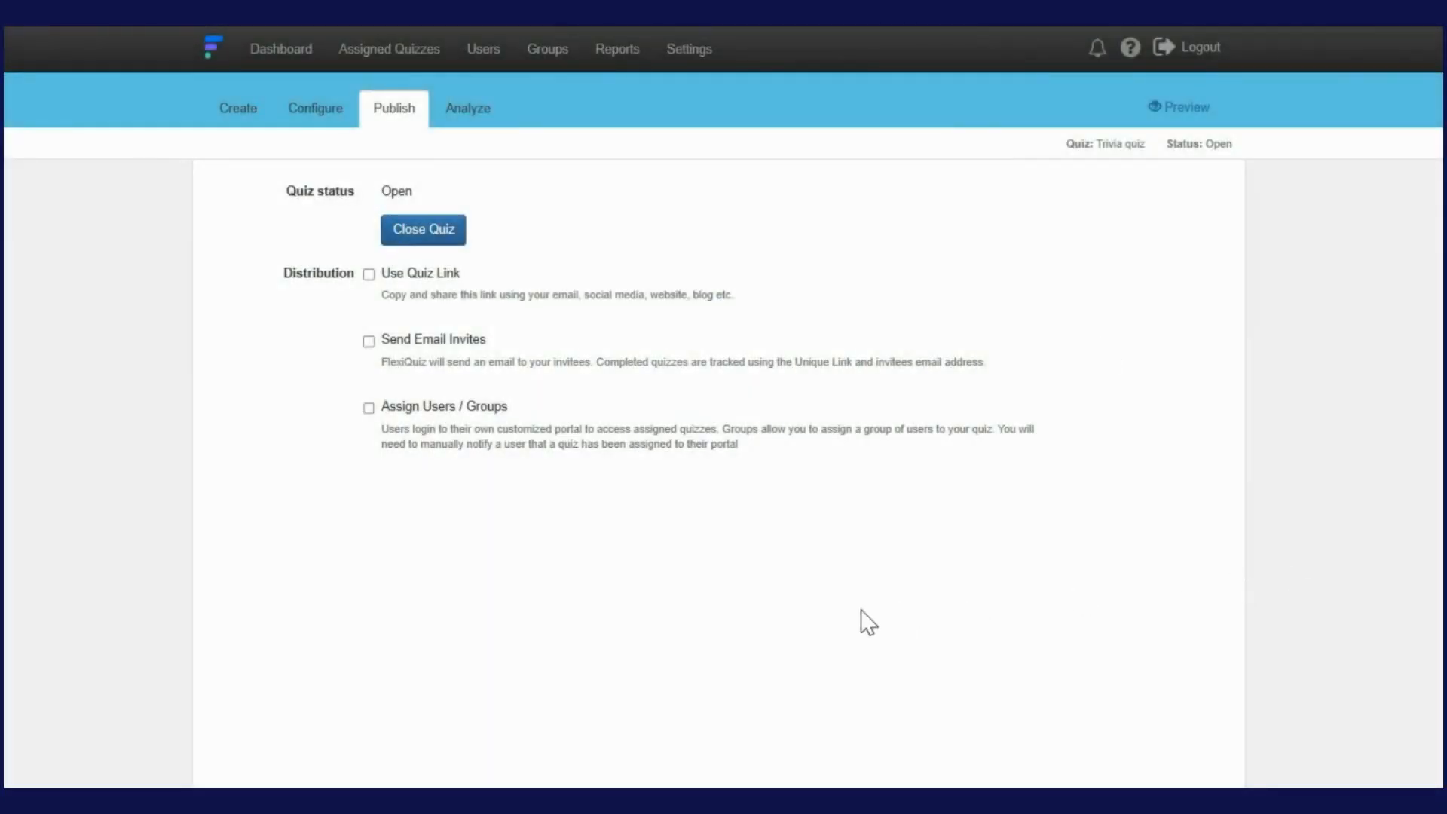
{"action": "left_click", "coordinate": [368, 274]}
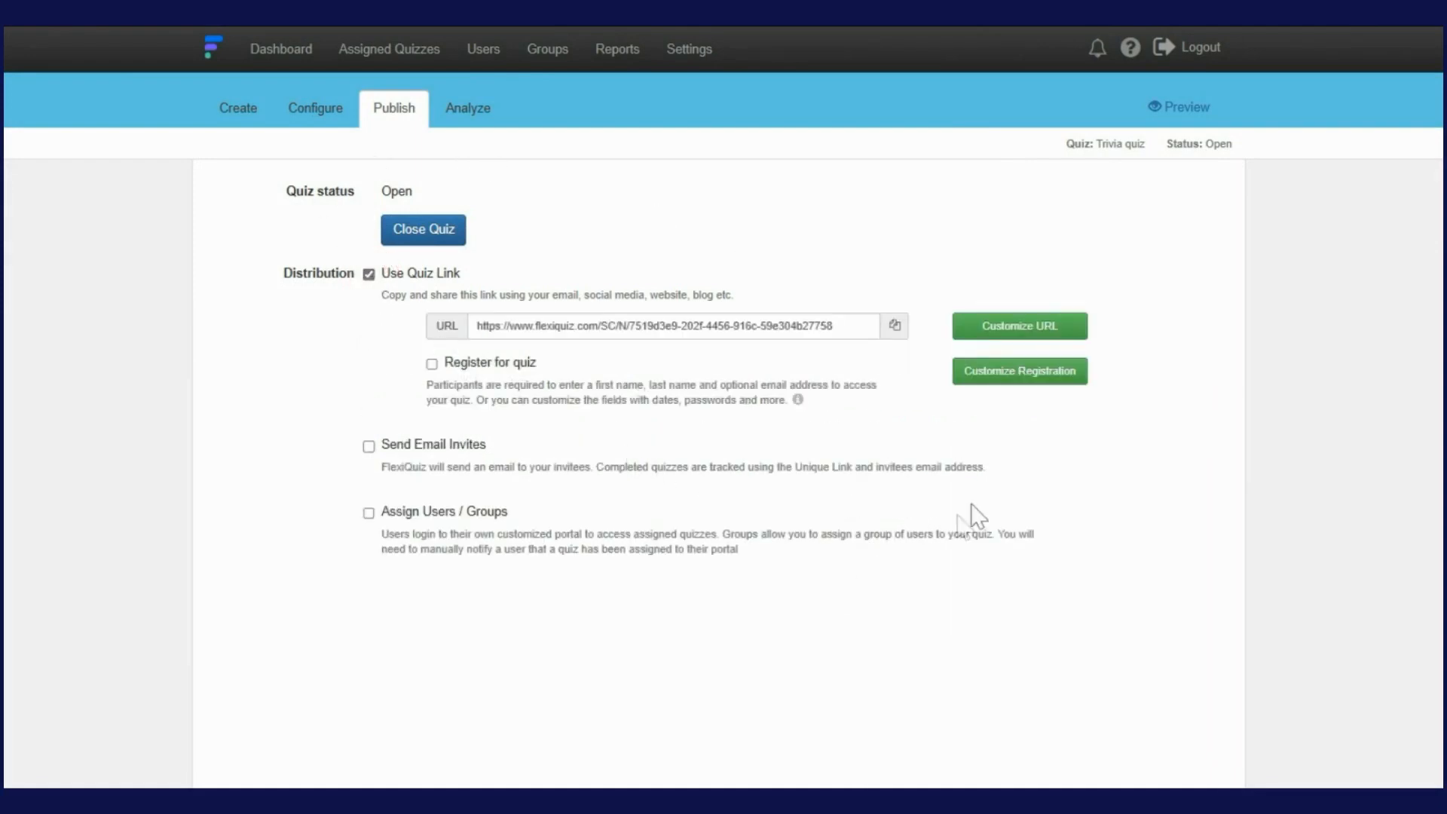
{"action": "left_click", "coordinate": [1072, 330]}
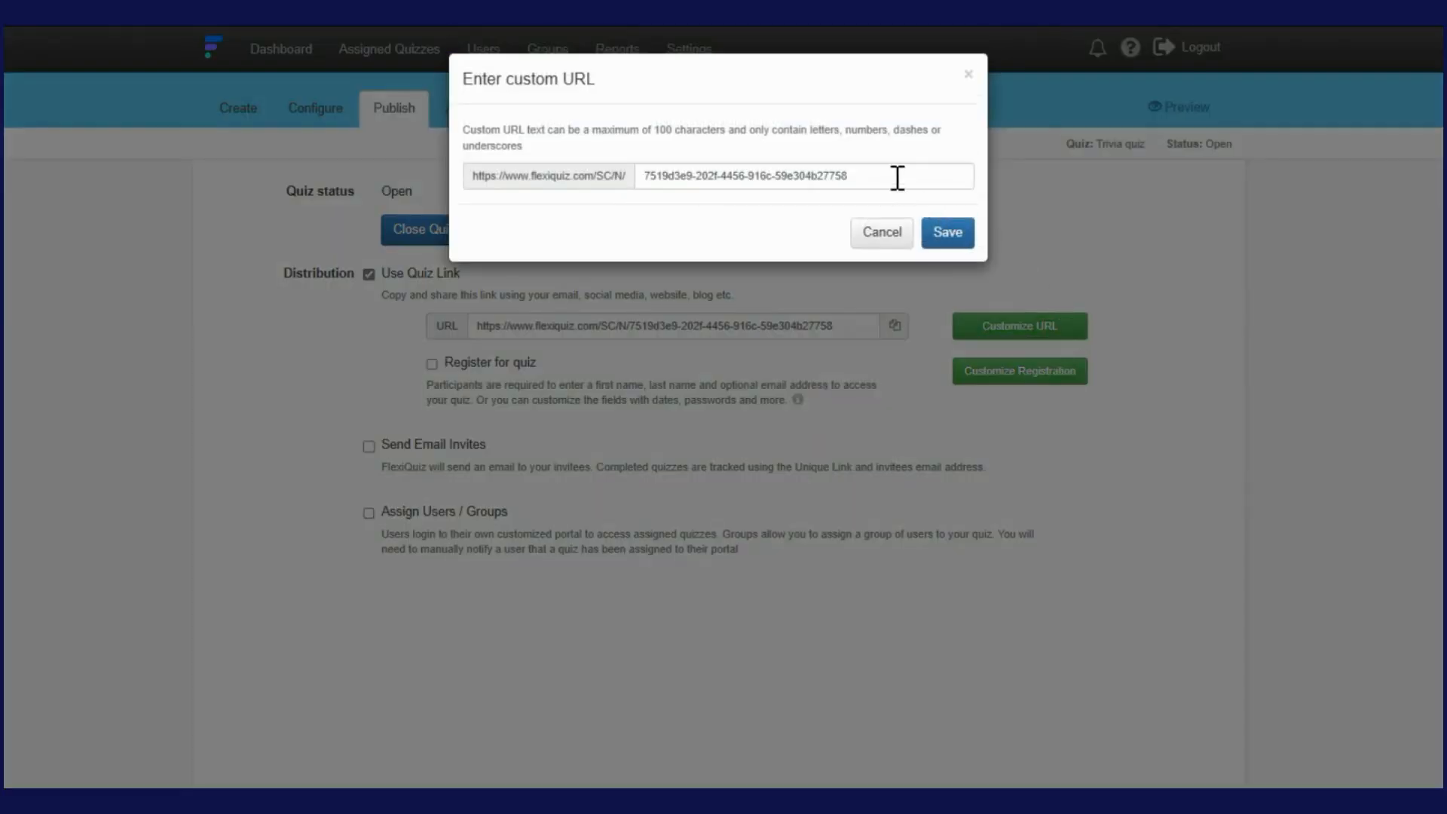
{"action": "left_click", "coordinate": [897, 178]}
{"action": "key", "text": "BackSpace"}
{"action": "key", "text": "BackSpace"}
{"action": "key", "text": "BackSpace"}
{"action": "key", "text": "BackSpace"}
{"action": "key", "text": "BackSpace"}
{"action": "key", "text": "BackSpace"}
{"action": "key", "text": "BackSpace"}
{"action": "key", "text": "BackSpace"}
{"action": "key", "text": "BackSpace"}
{"action": "key", "text": "BackSpace"}
{"action": "key", "text": "BackSpace"}
{"action": "key", "text": "BackSpace"}
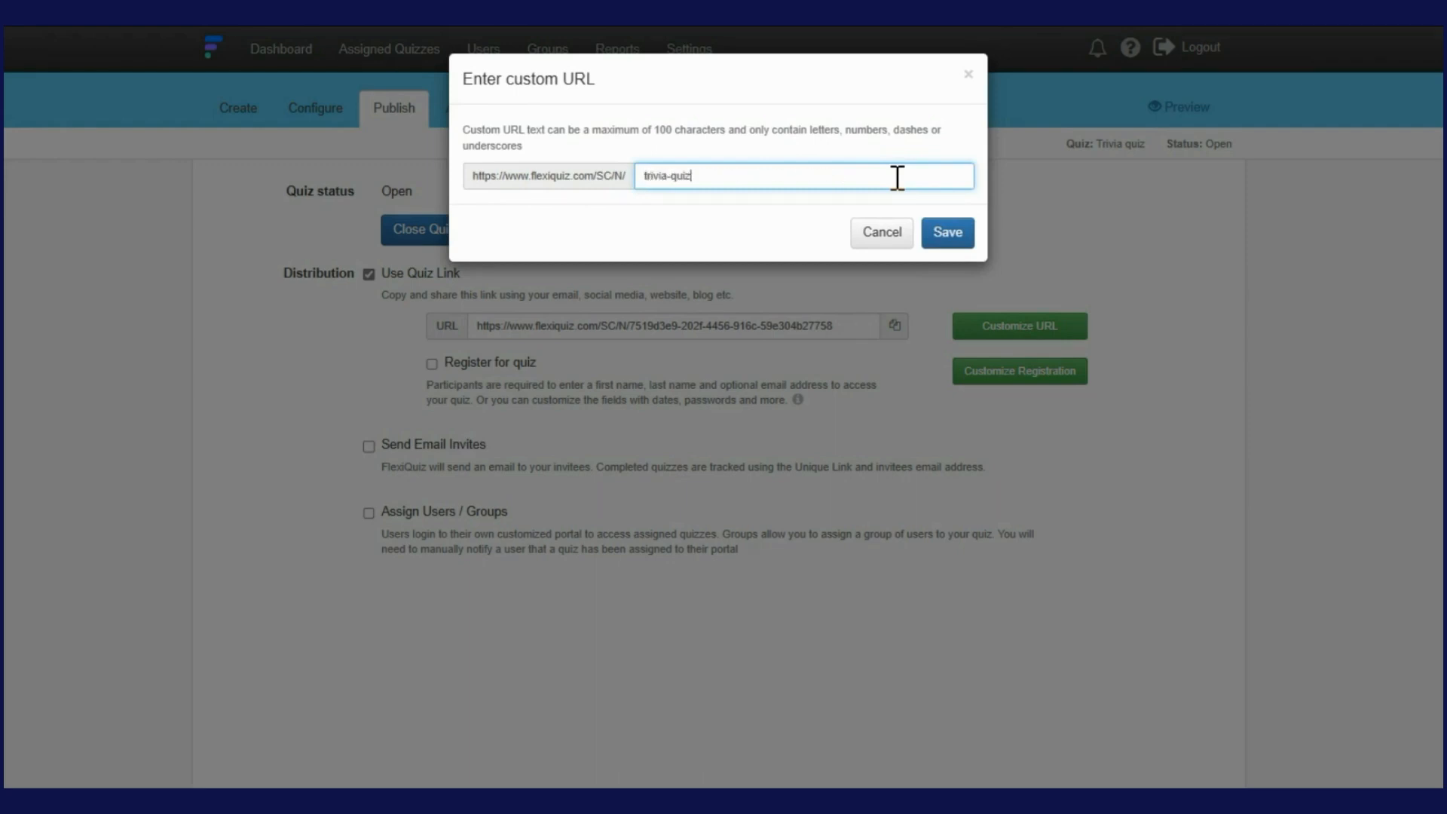
{"action": "left_click", "coordinate": [960, 240]}
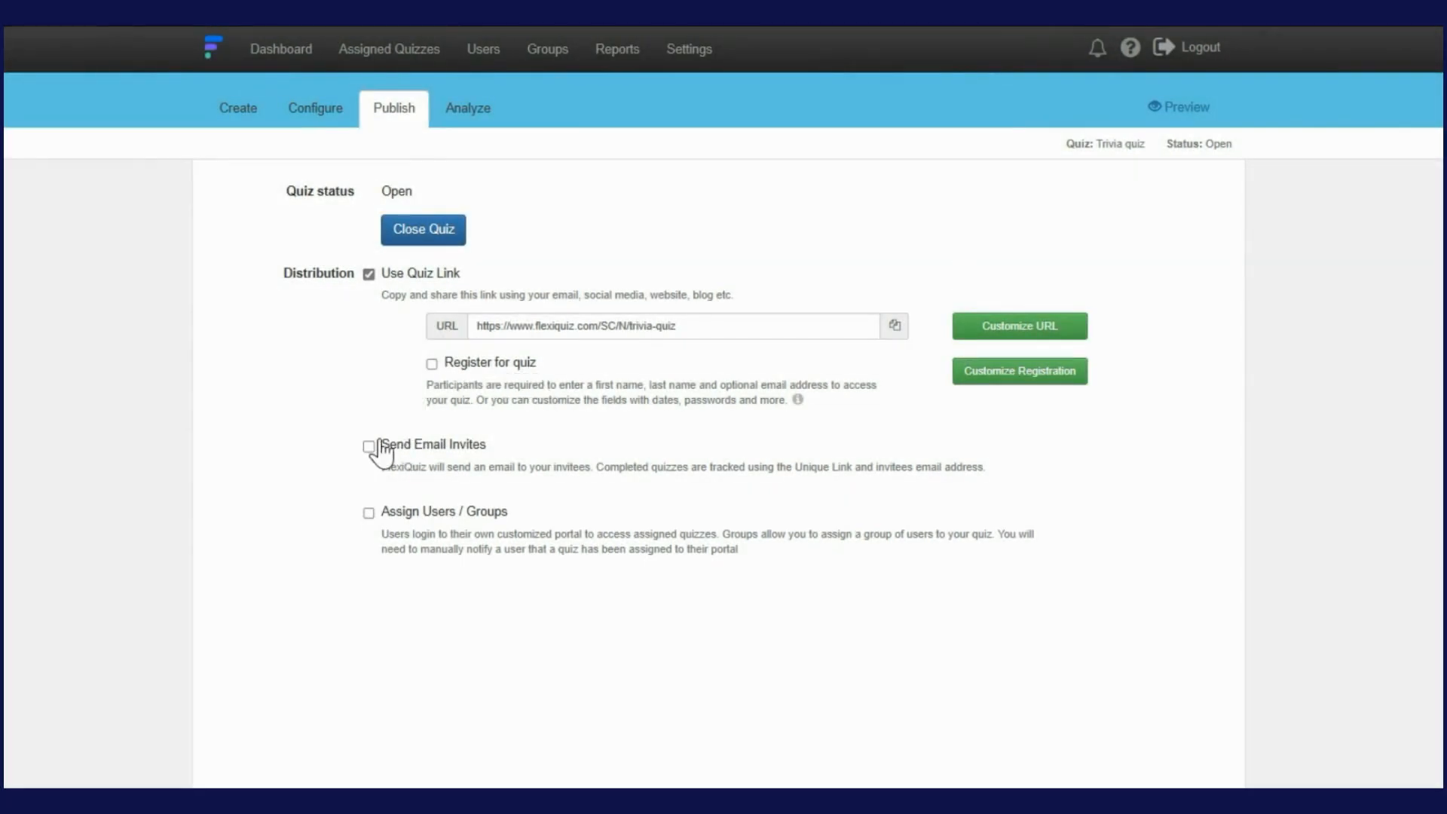
Toggle Send Email Invites on and off, then choose Assign Users / Groups distribution
{"action": "left_click", "coordinate": [369, 273]}
{"action": "left_click", "coordinate": [368, 341]}
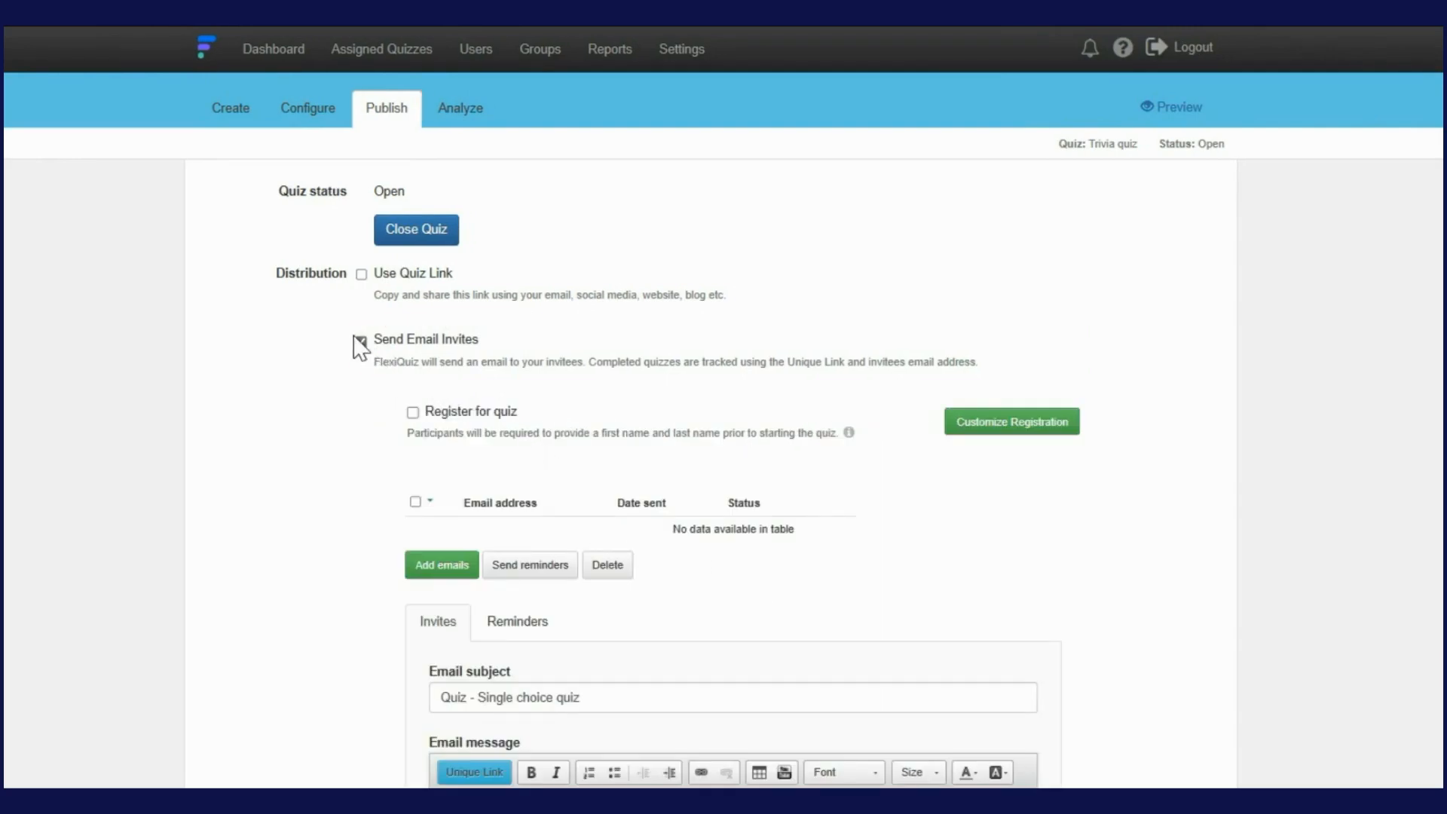
{"action": "left_click", "coordinate": [361, 340]}
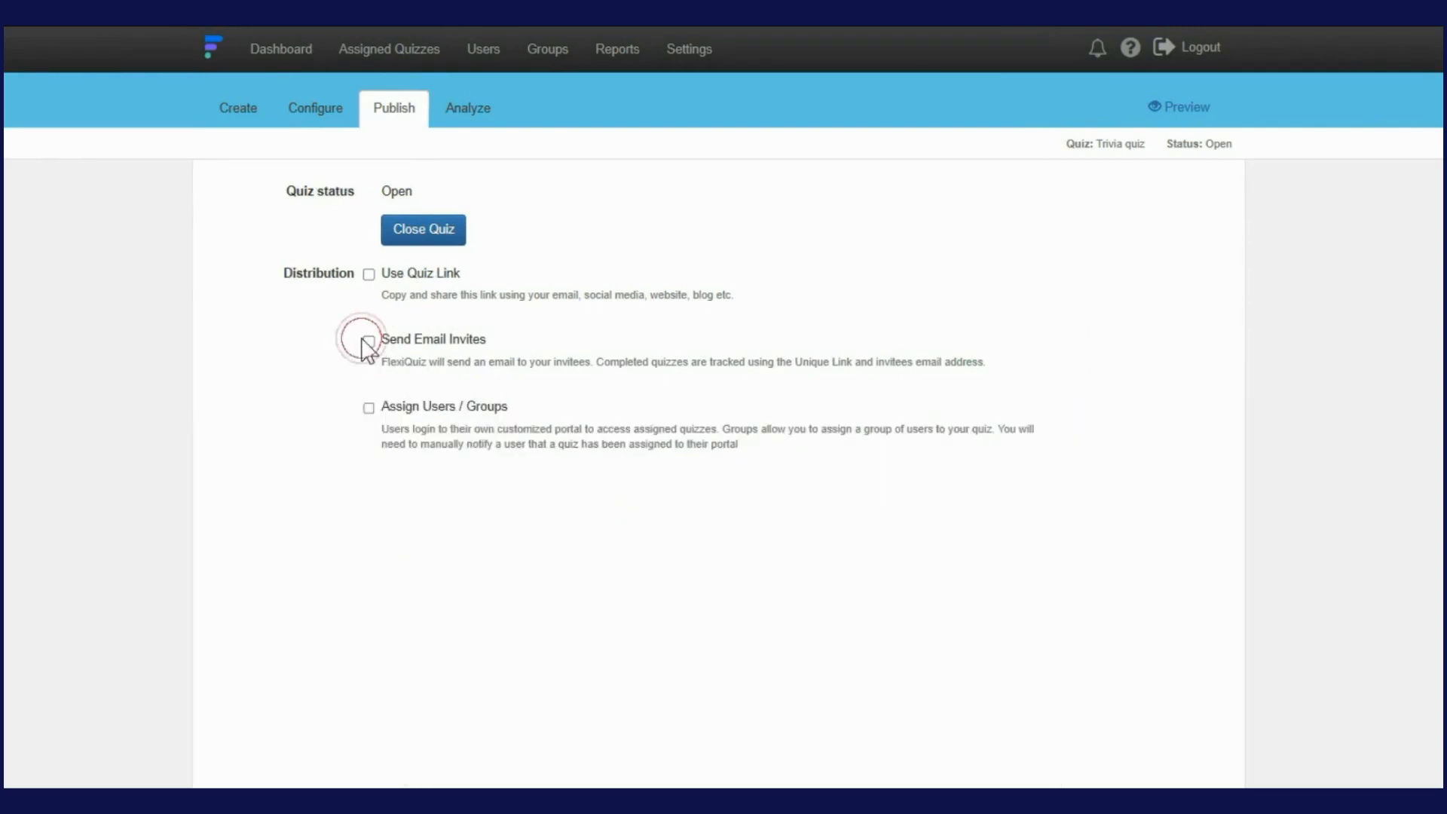
{"action": "left_click", "coordinate": [368, 407]}
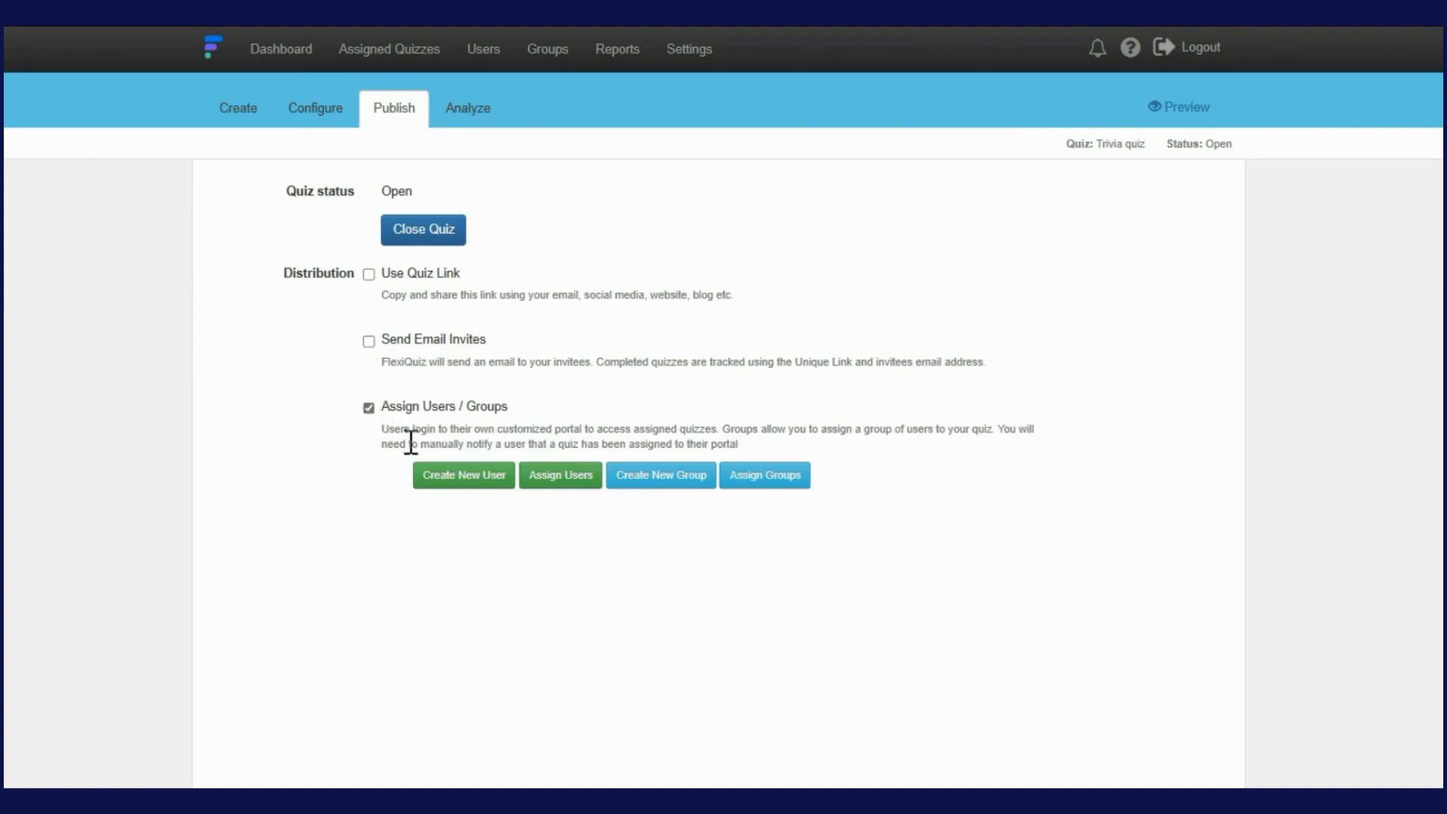